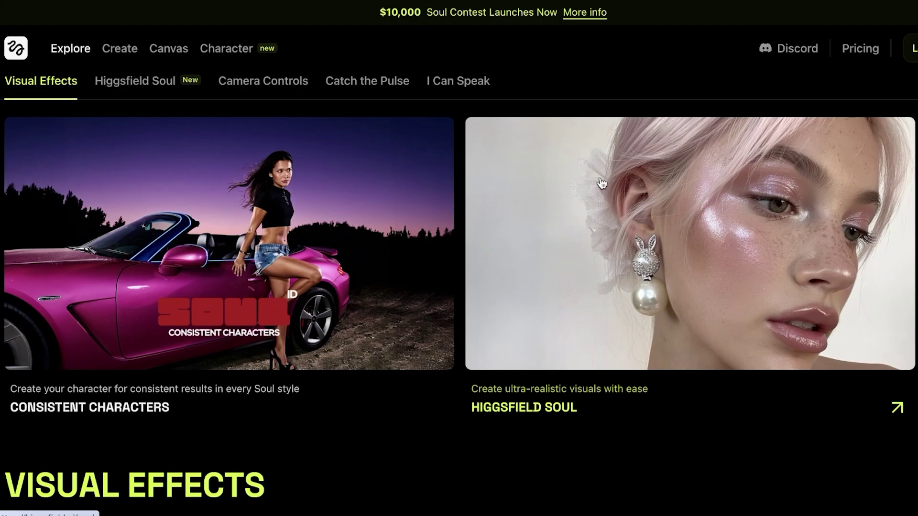
Sign in to Higgsfield with a Google account and dismiss the Consistent Characters promo
scroll(602, 184, "down", 10)
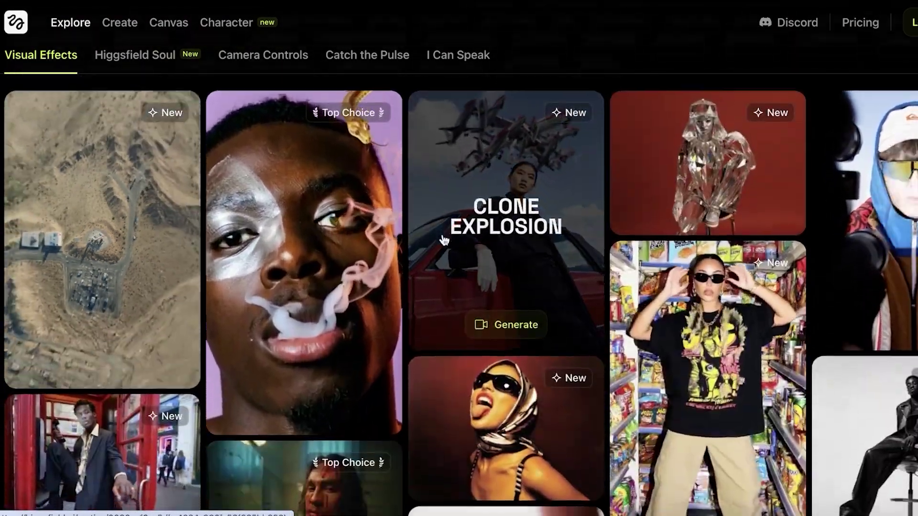
scroll(434, 230, "down", 2)
scroll(686, 286, "down", 3)
scroll(516, 325, "up", 3)
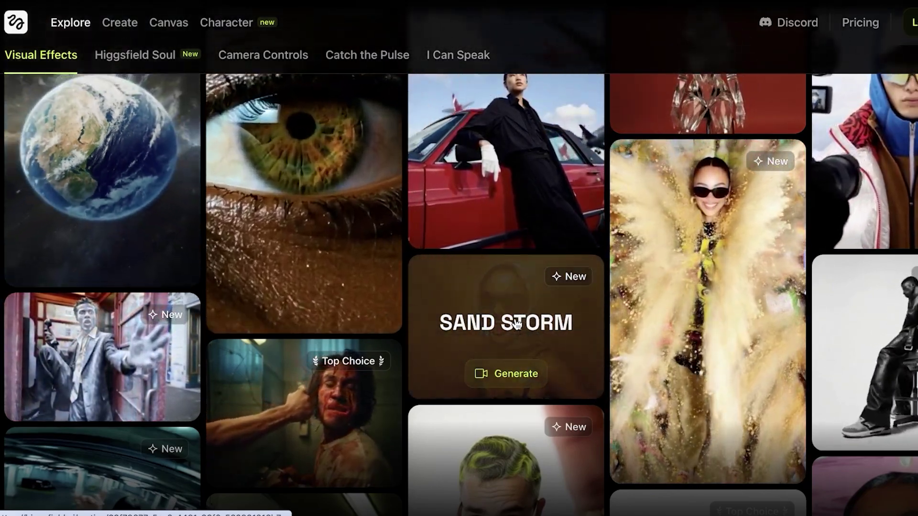
scroll(516, 325, "up", 10)
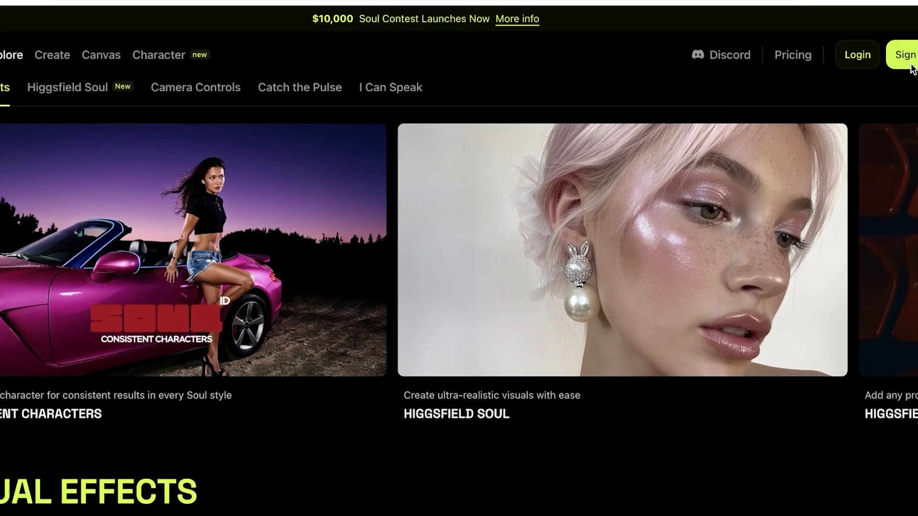
left_click(884, 57)
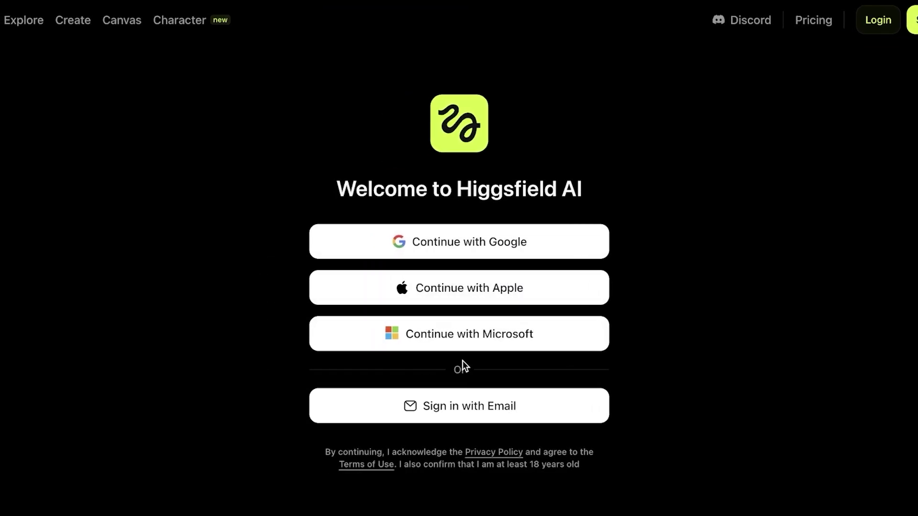
left_click(531, 252)
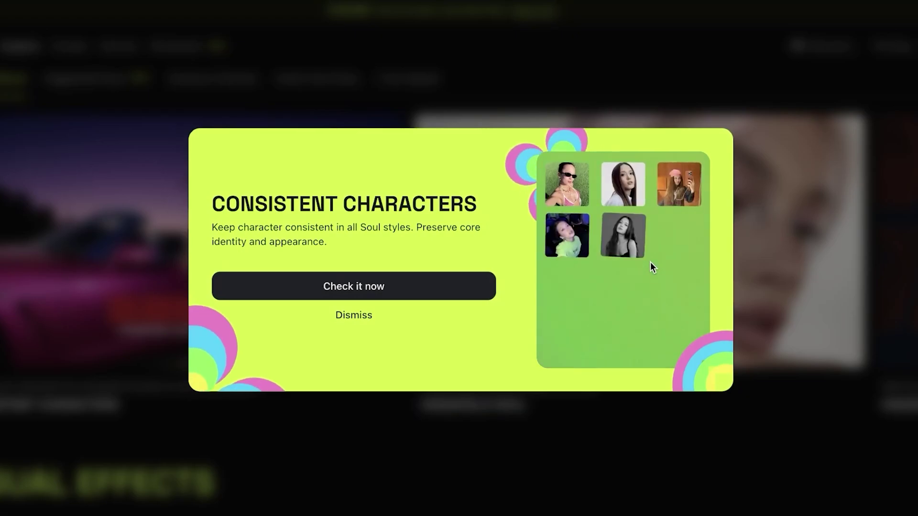
left_click(359, 317)
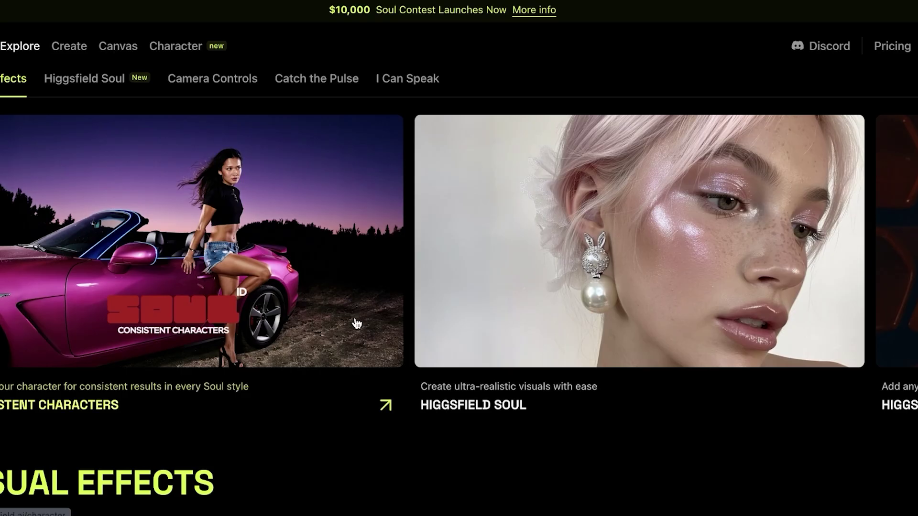
Check account credits, start a new video, open the General Mix library and the start-image picker
left_click(885, 53)
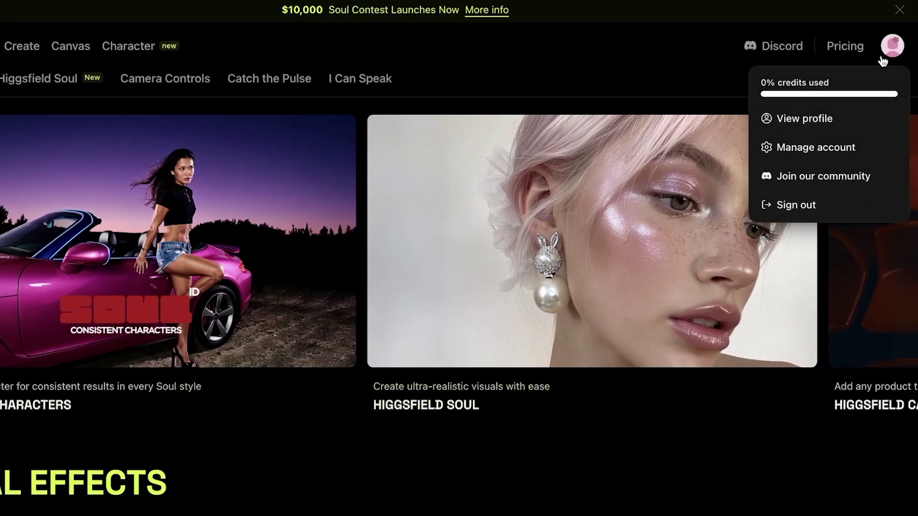
left_click(41, 48)
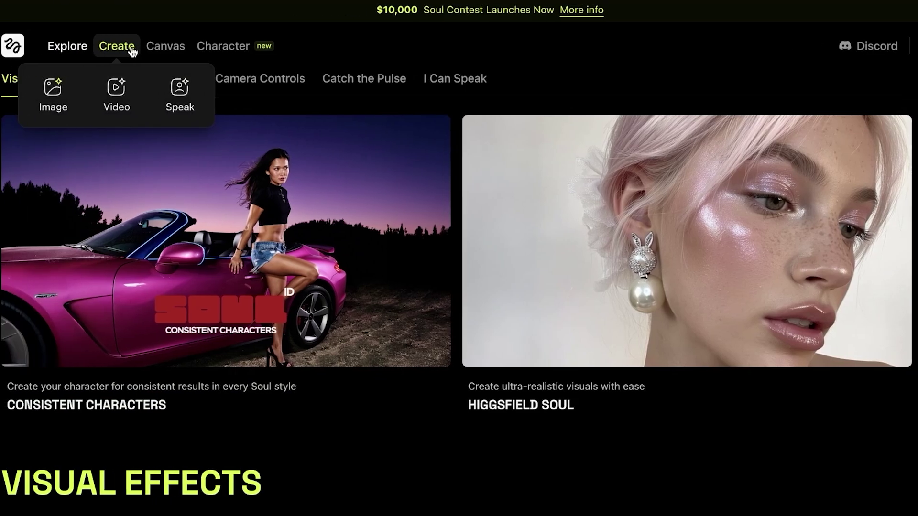
left_click(120, 95)
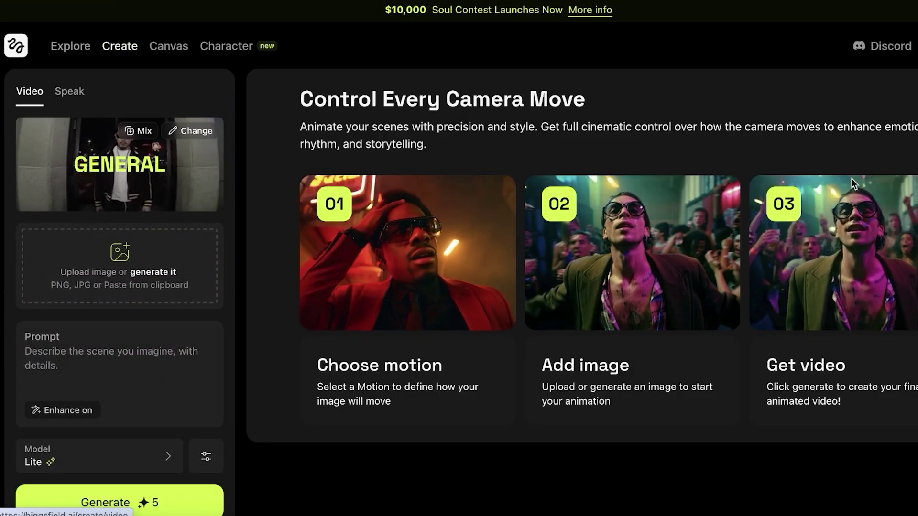
left_click(135, 130)
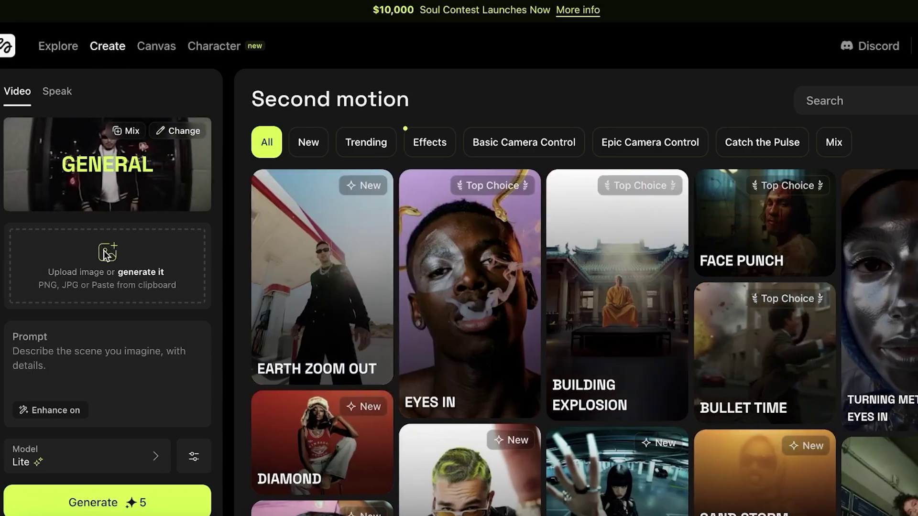
left_click(122, 254)
Upload yellow 2.webp from Downloads > Clothing Brand as the video's start frame
scroll(395, 256, "down", 10)
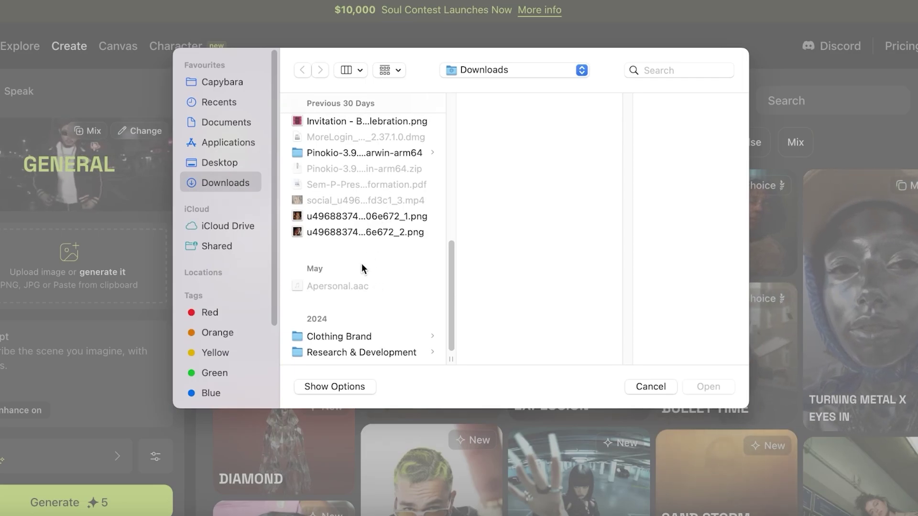
scroll(361, 263, "up", 6)
left_click(224, 181)
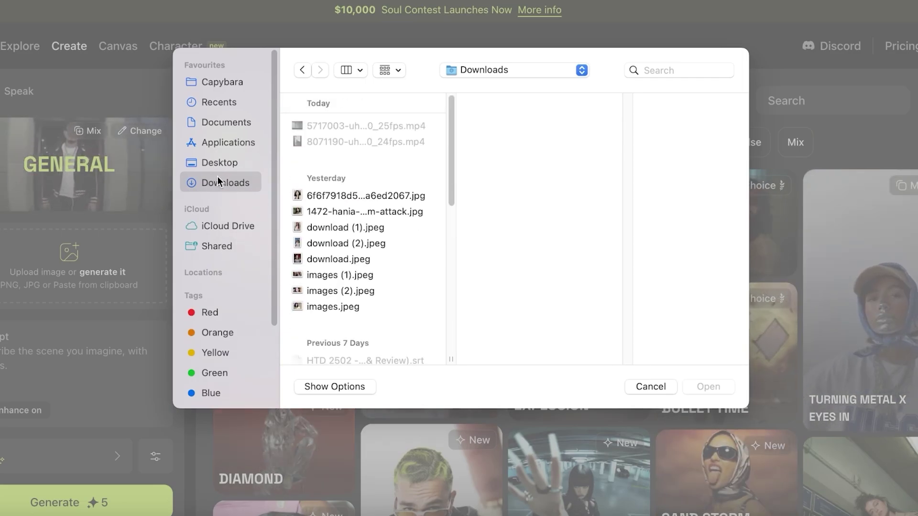
left_click(328, 241)
scroll(357, 318, "down", 10)
left_click(346, 335)
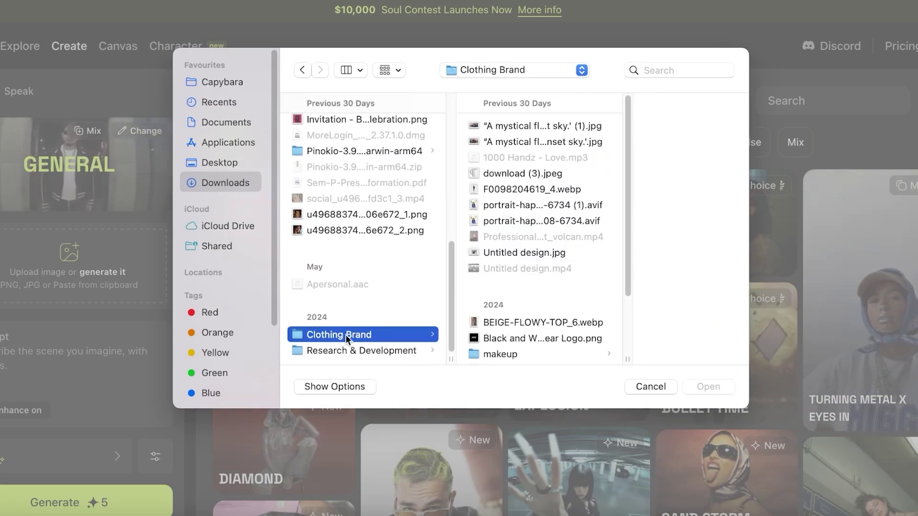
scroll(545, 315, "down", 4)
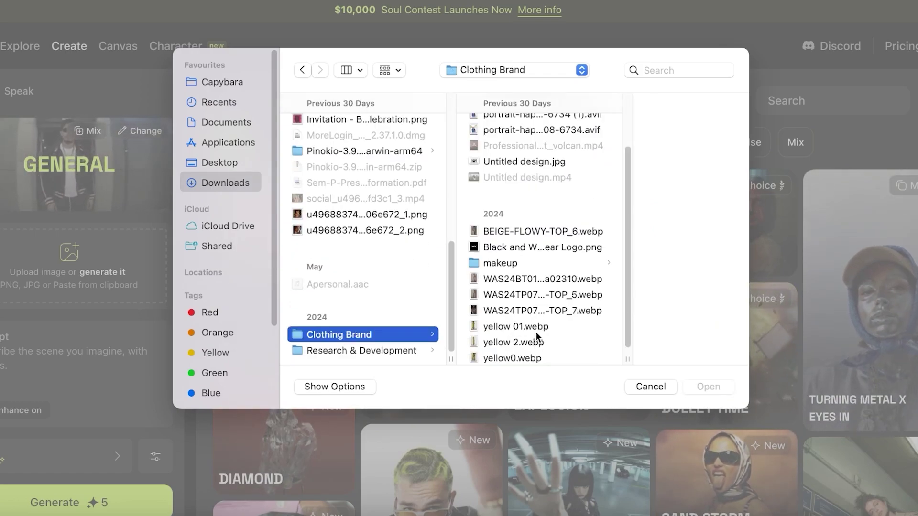
left_click(498, 331)
left_click(489, 342)
left_click(708, 387)
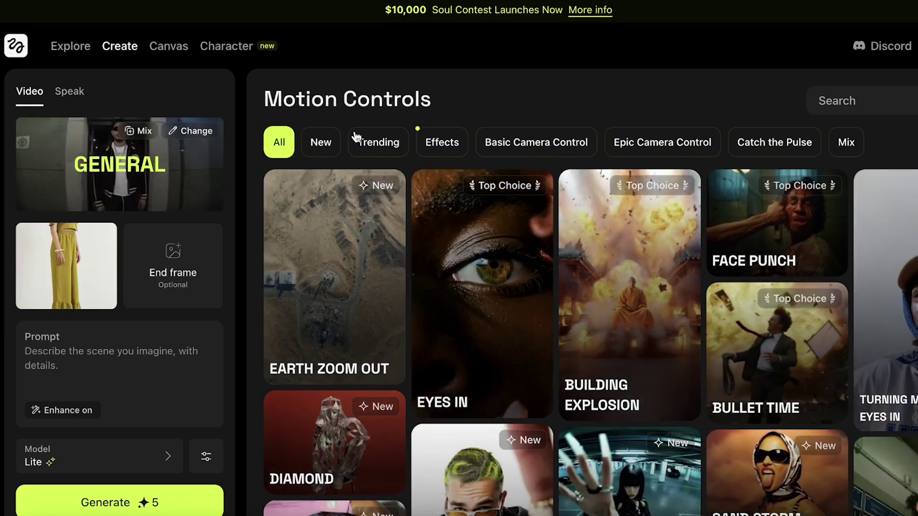
Apply the Garden Bloom card from the Motion Controls presets
scroll(423, 215, "down", 5)
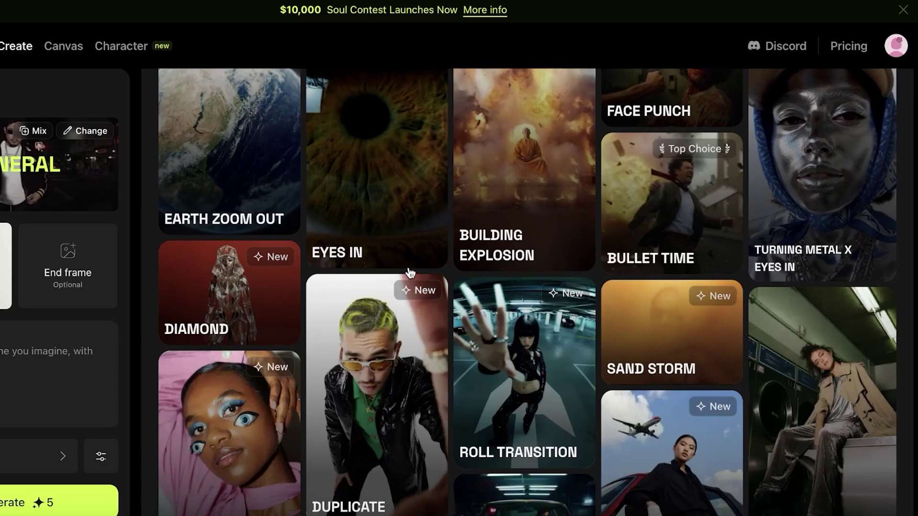
scroll(553, 265, "down", 3)
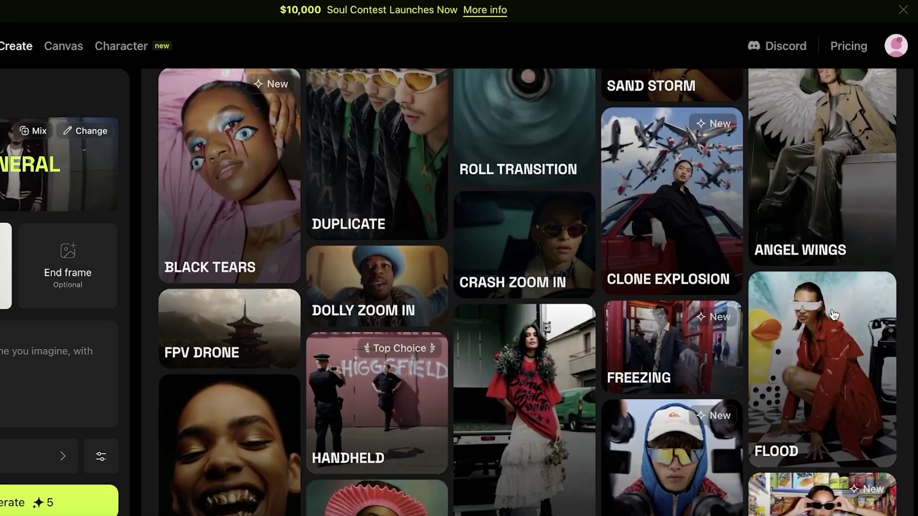
scroll(525, 327, "down", 2)
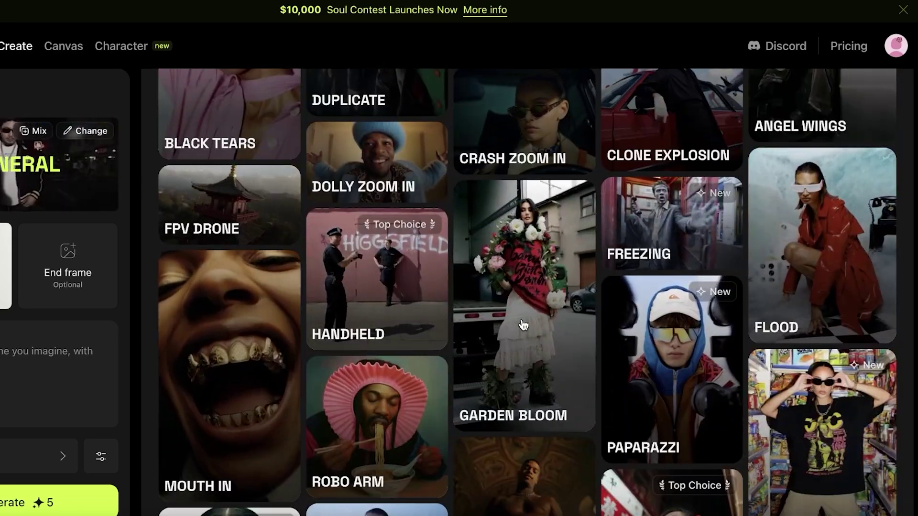
scroll(523, 287, "down", 2)
left_click(521, 219)
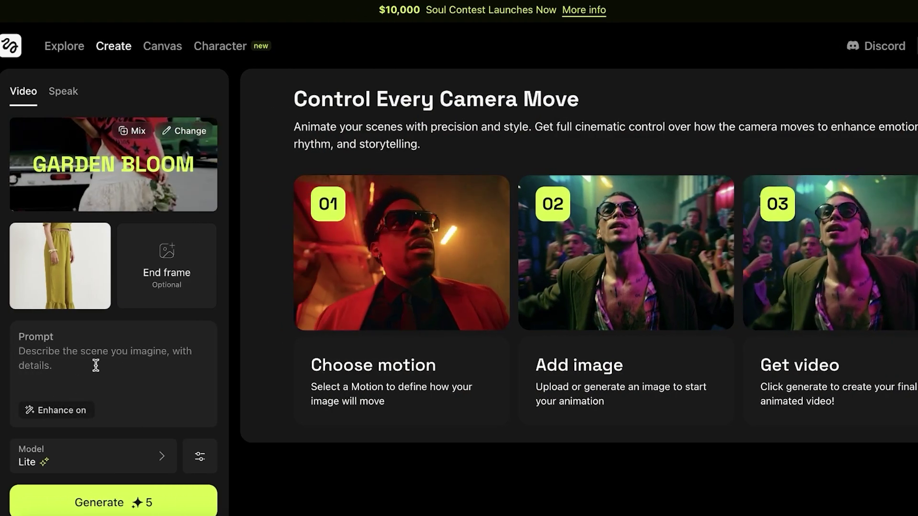
Generate a 3s video with prompt 'the model to walk and turn into flowers', Enhance off
left_click(97, 360)
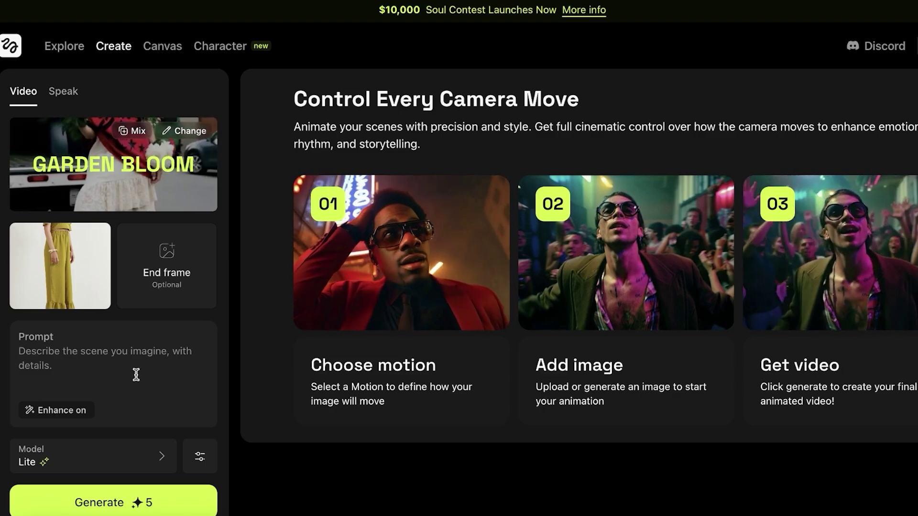
type("the model t")
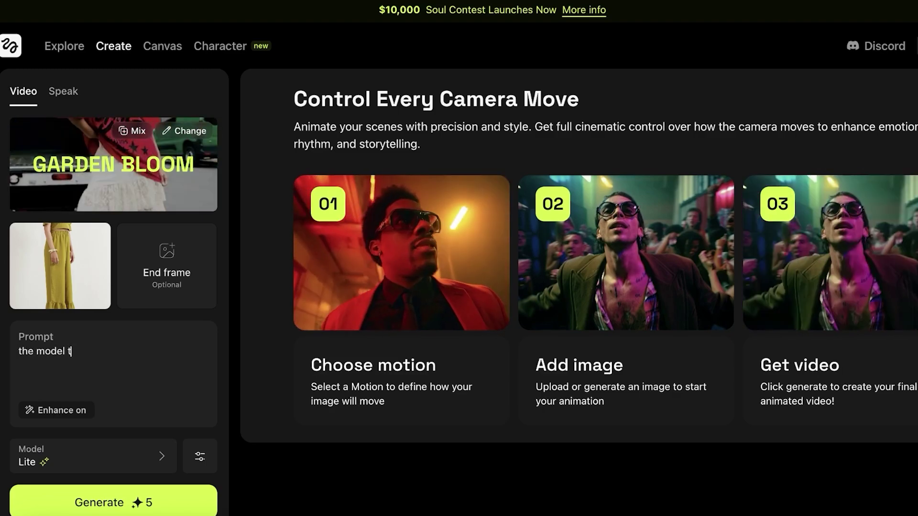
type("o walk a")
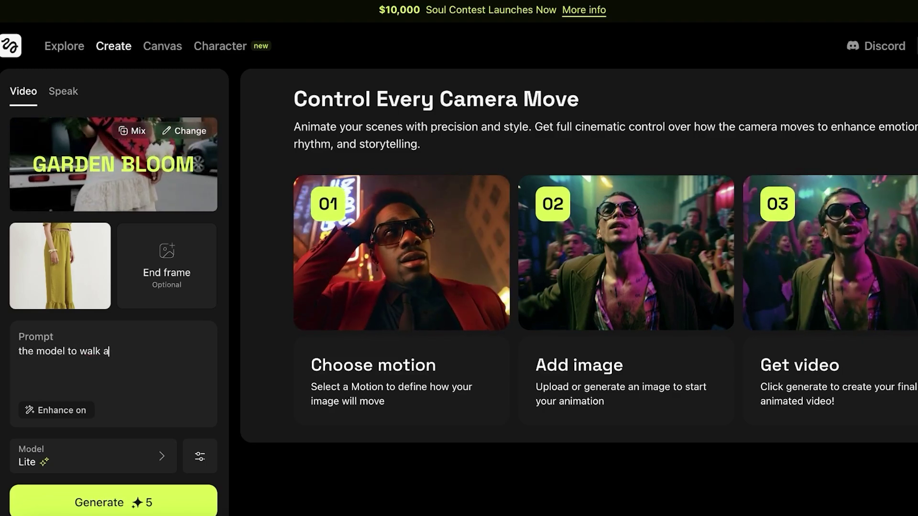
type("nd turn into flowe")
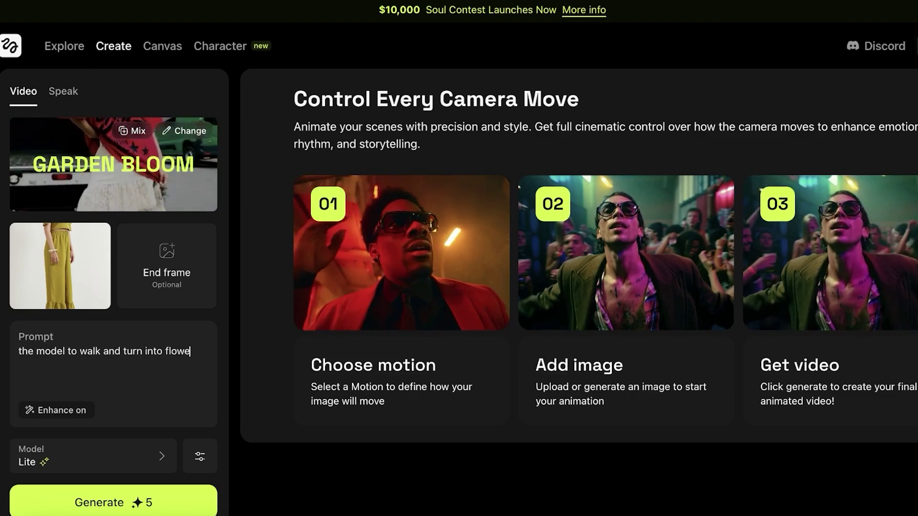
type("rs")
left_click(94, 462)
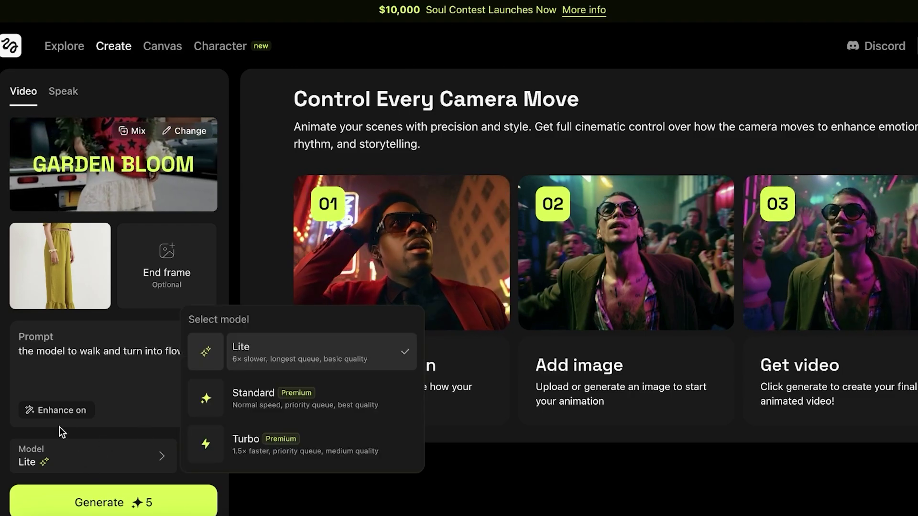
left_click(57, 410)
left_click(200, 456)
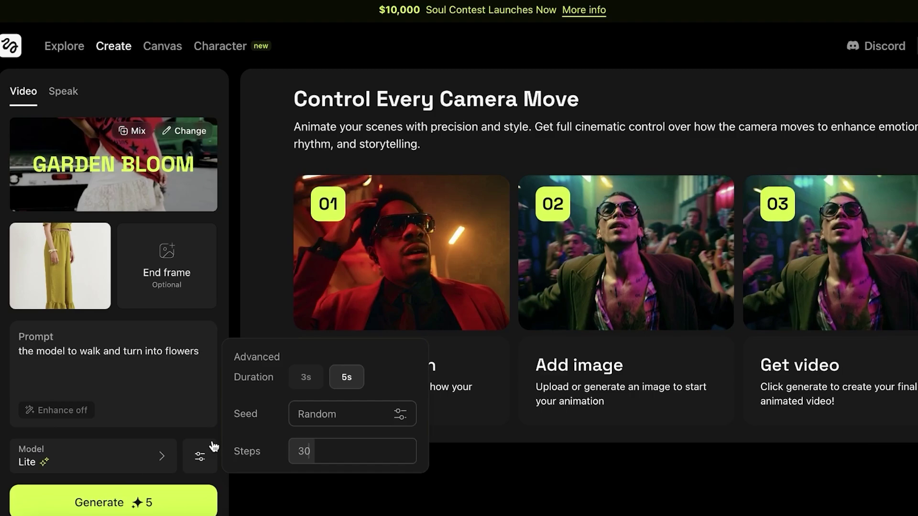
left_click(306, 377)
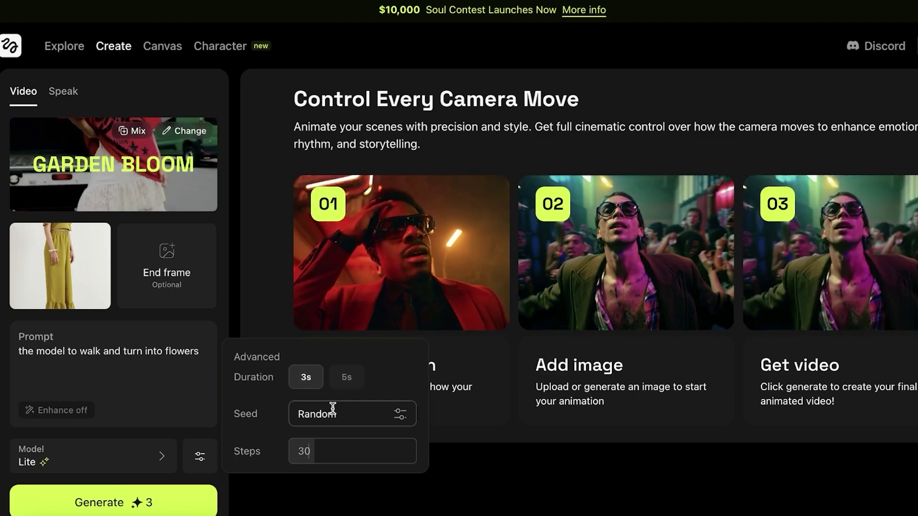
left_click(96, 501)
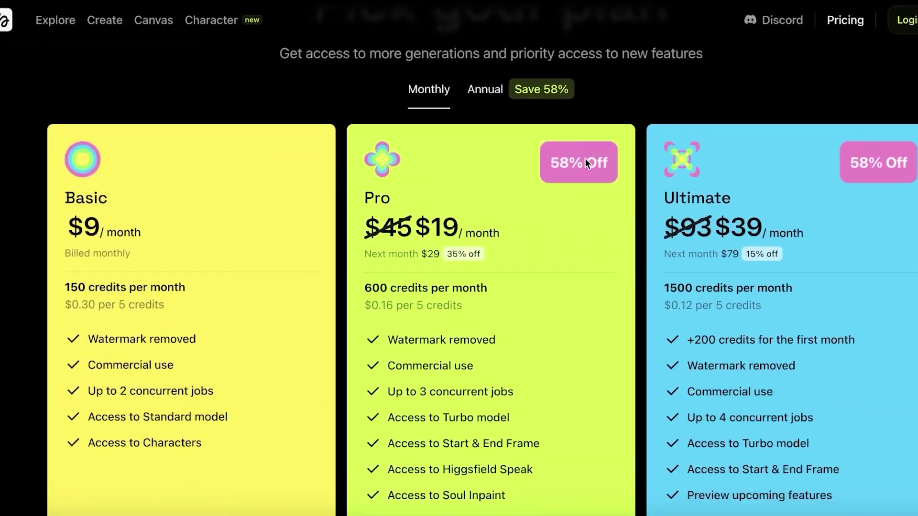
Scroll through the Pricing page's plan prices
scroll(584, 158, "up", 1)
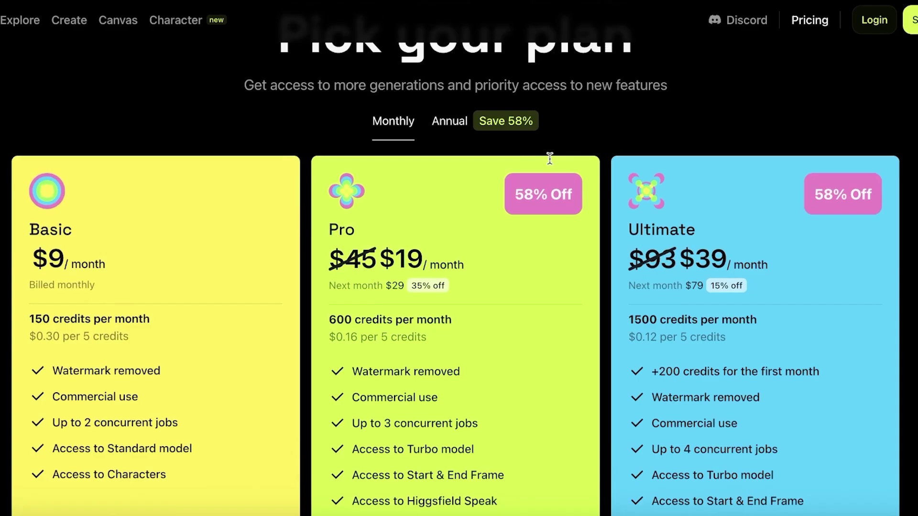
scroll(384, 141, "down", 3)
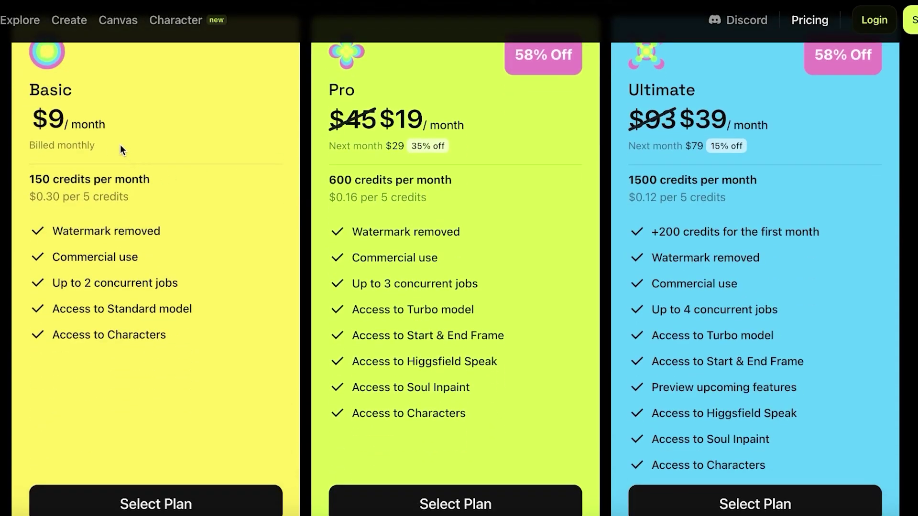
scroll(120, 149, "down", 3)
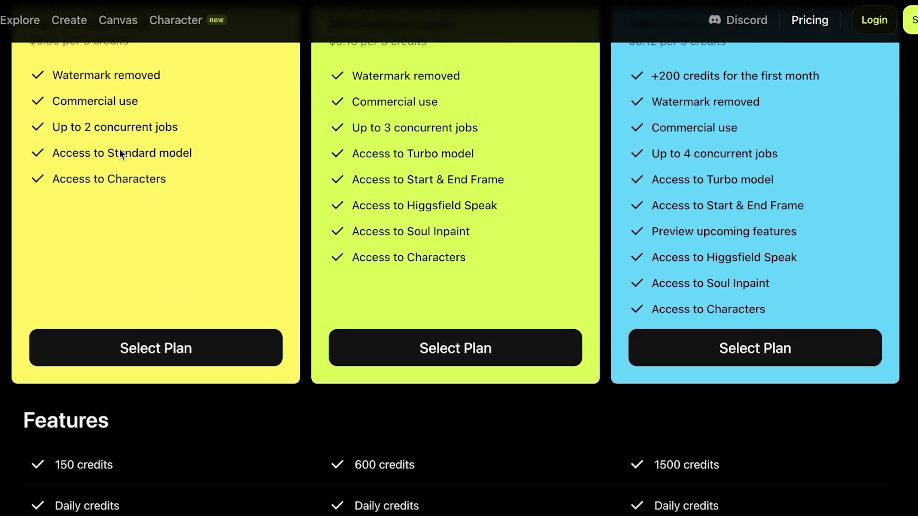
scroll(119, 149, "up", 4)
scroll(119, 149, "down", 8)
scroll(118, 150, "down", 15)
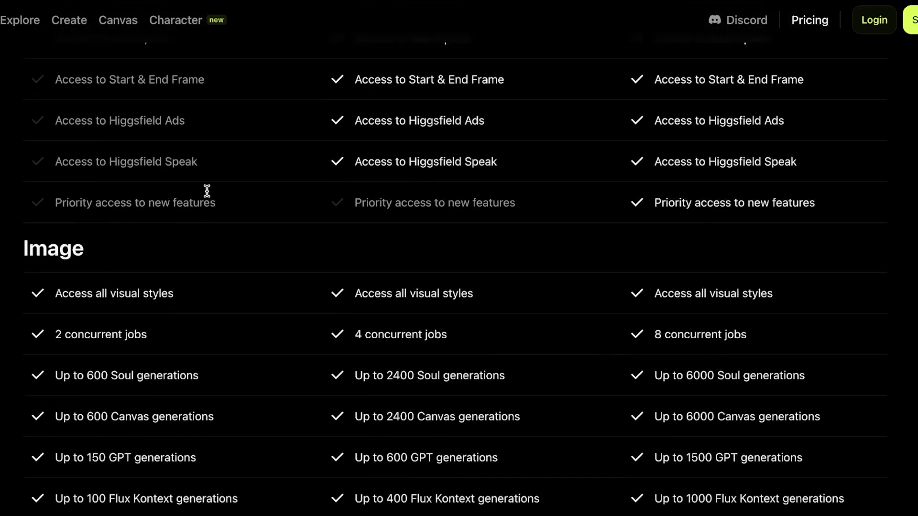
scroll(211, 184, "down", 10)
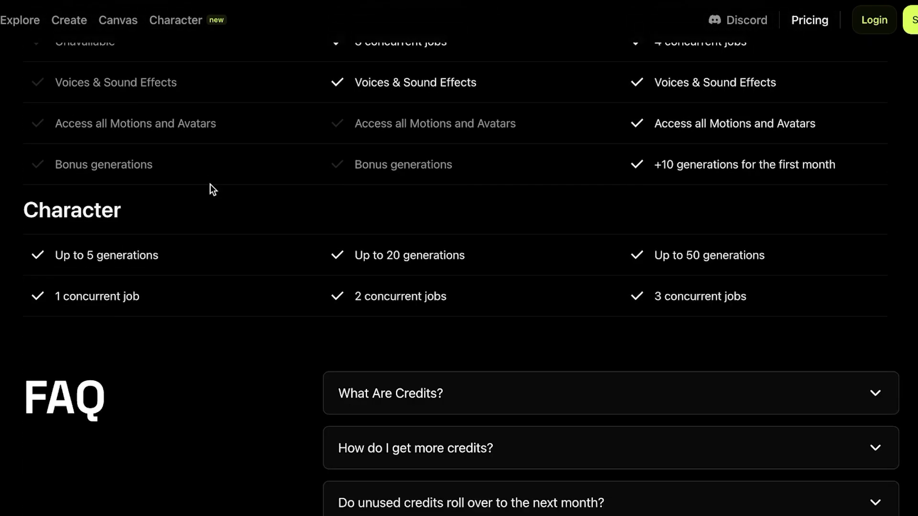
scroll(208, 188, "down", 3)
Expand and read the 'What Are Credits?' FAQ answer
left_click(343, 225)
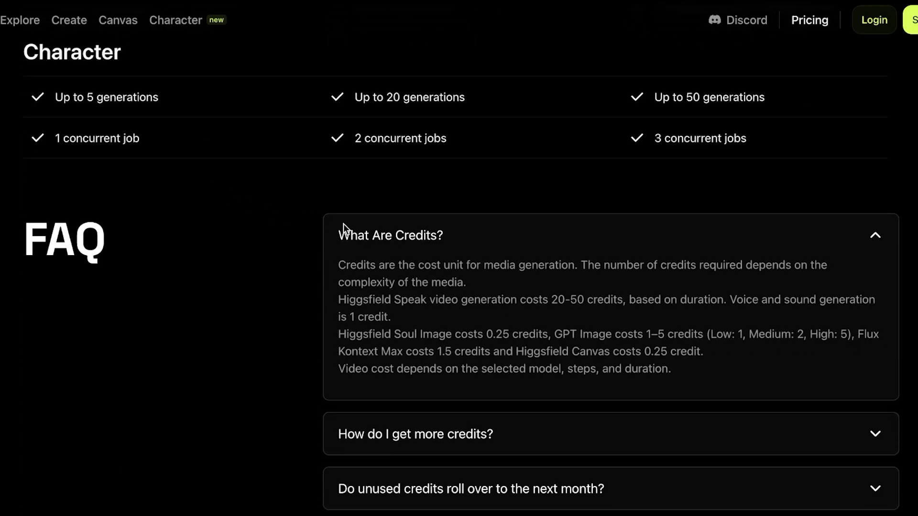
scroll(343, 223, "up", 10)
scroll(343, 224, "down", 10)
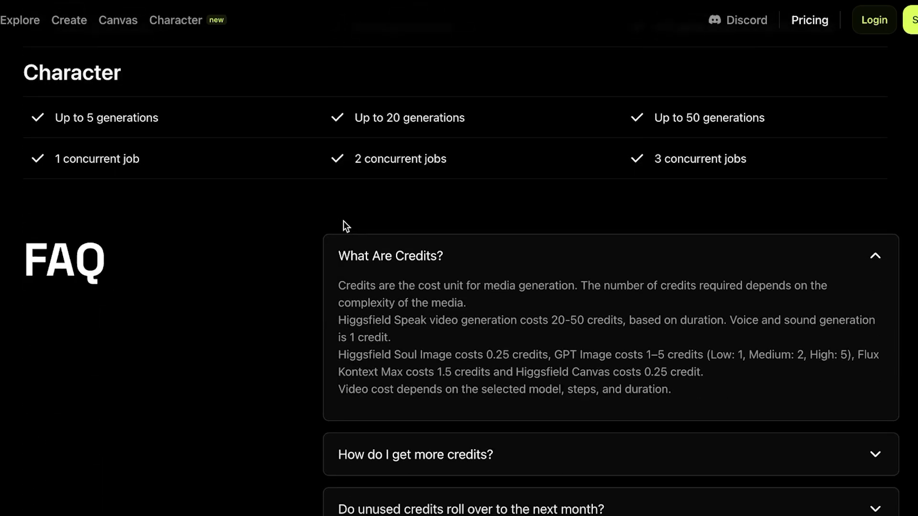
scroll(340, 223, "up", 15)
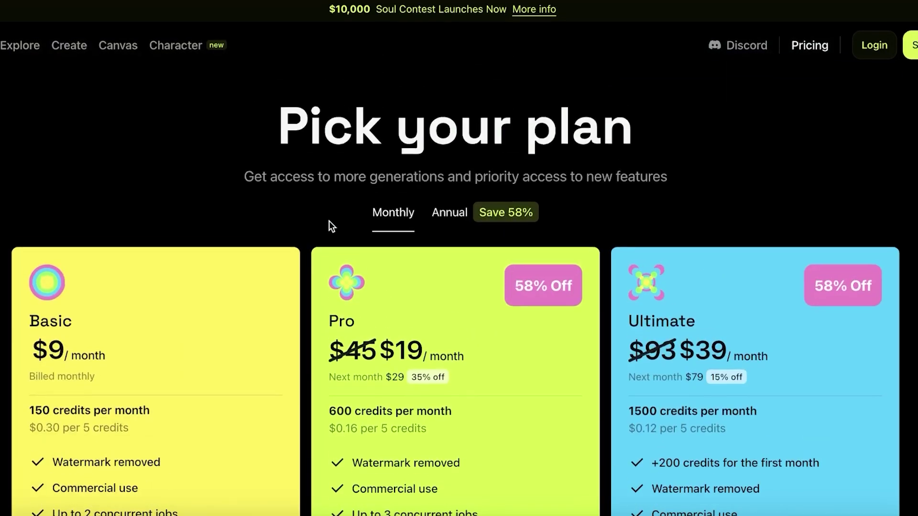
scroll(193, 319, "down", 3)
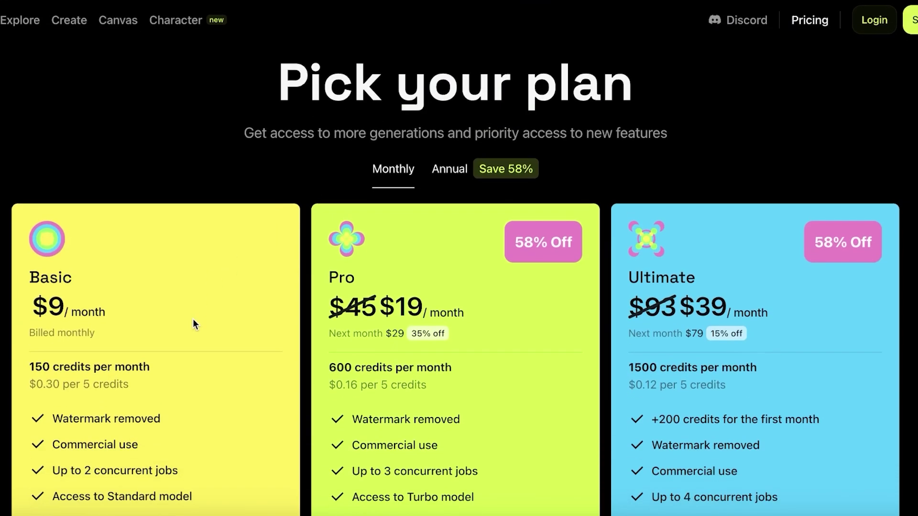
scroll(303, 327, "down", 1)
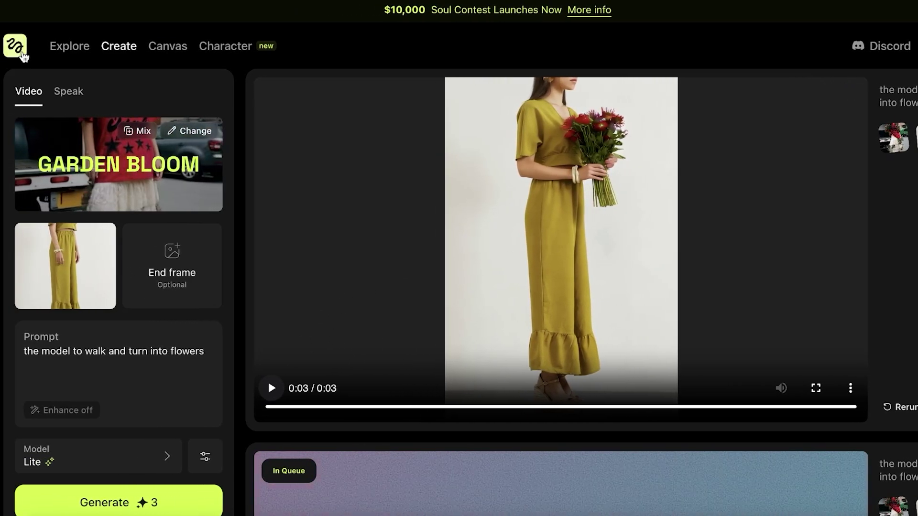
Open the Explore gallery and browse its Visual Effects
mouse_move(114, 48)
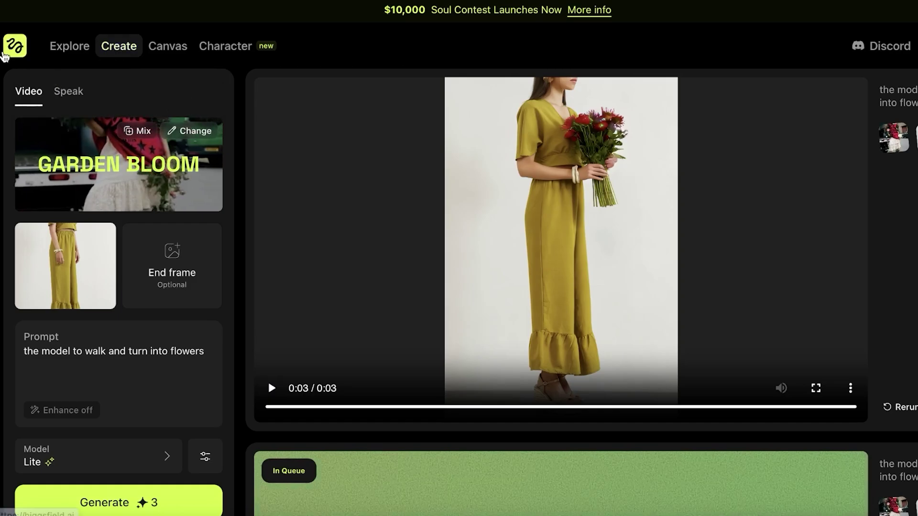
left_click(3, 55)
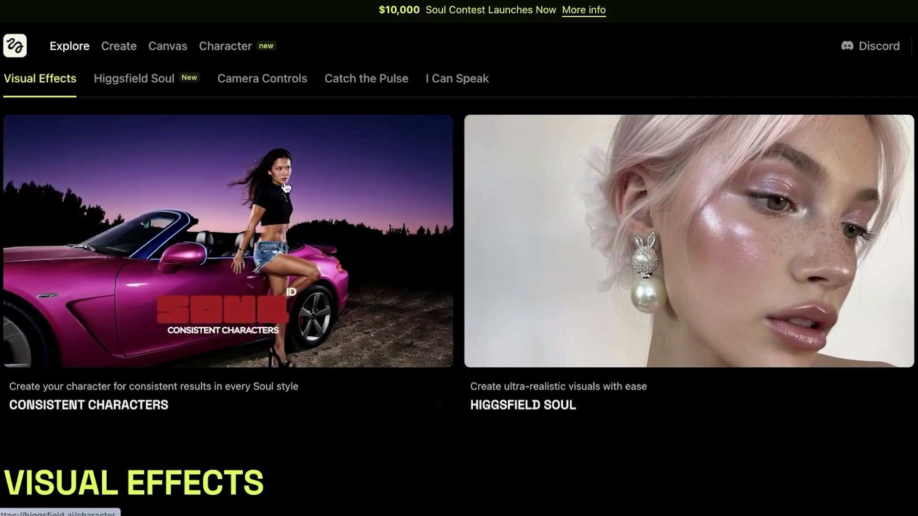
scroll(285, 187, "down", 10)
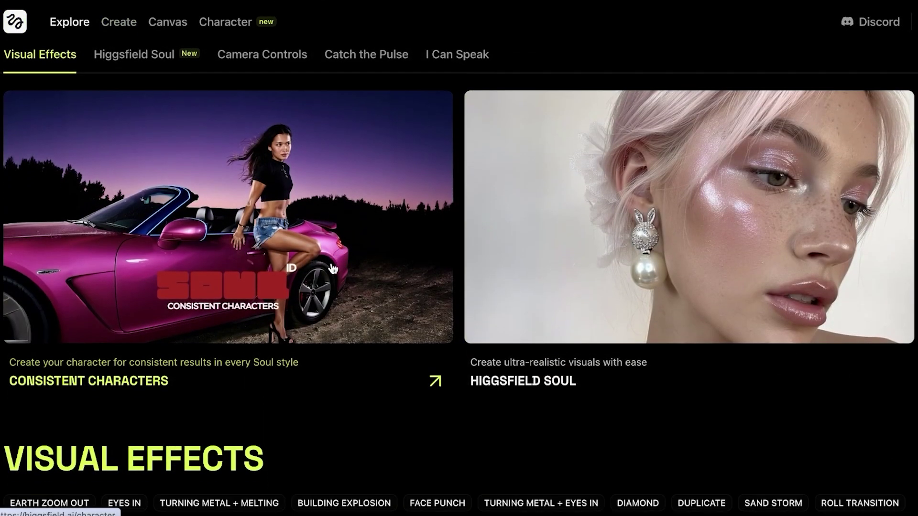
scroll(697, 259, "down", 5)
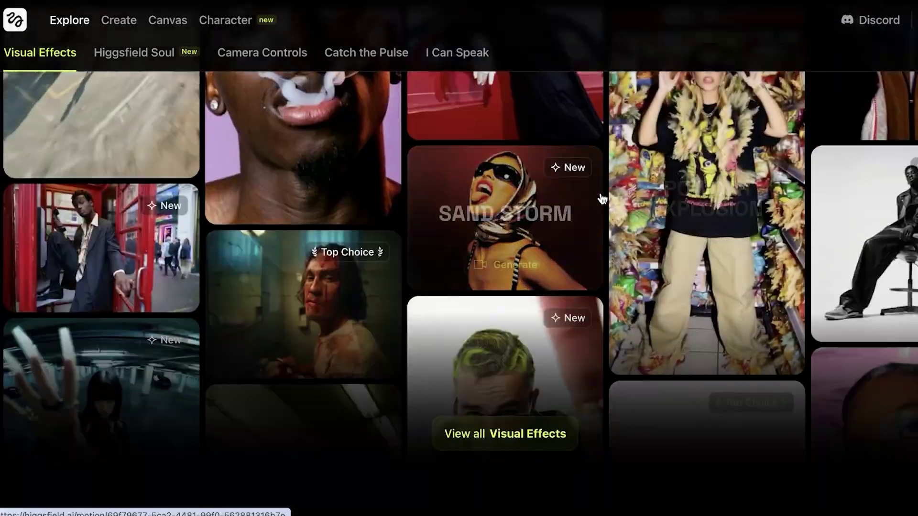
scroll(440, 231, "up", 6)
scroll(334, 244, "down", 1)
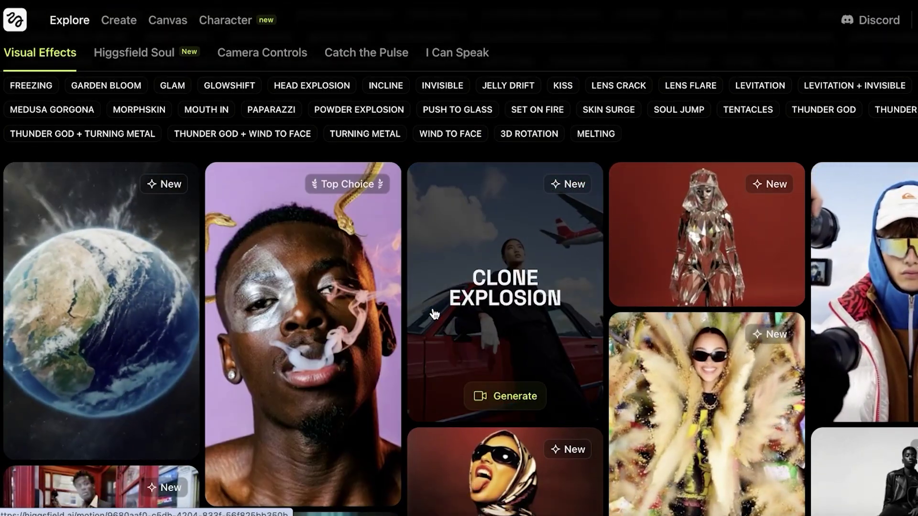
scroll(712, 284, "down", 5)
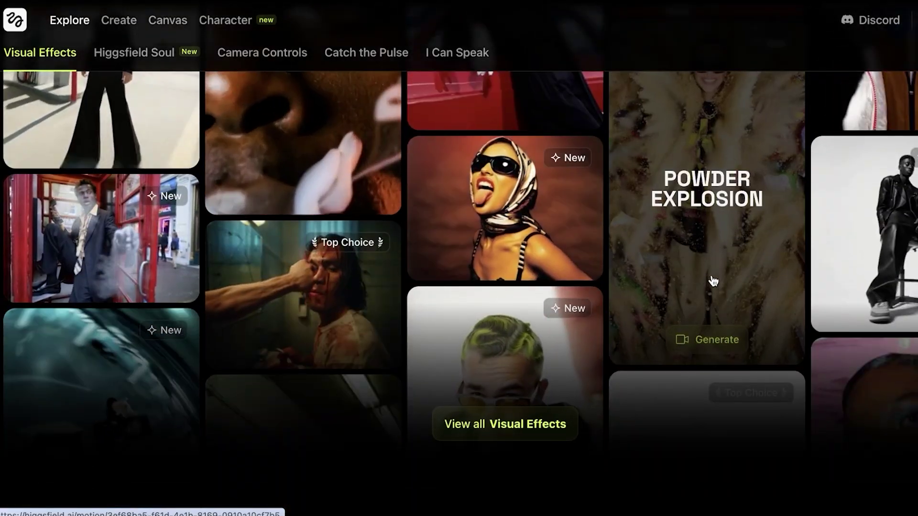
scroll(196, 107, "up", 10)
Browse the Higgsfield Soul styles section
left_click(143, 79)
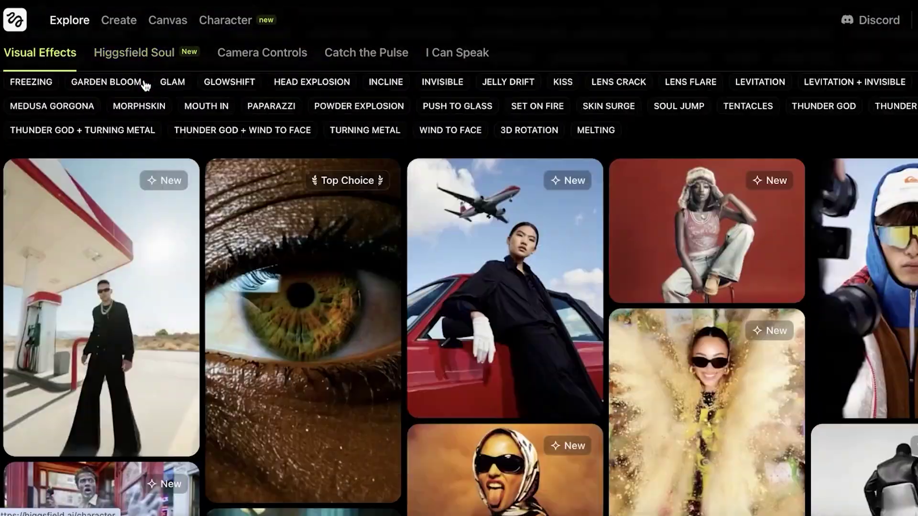
scroll(109, 267, "down", 4)
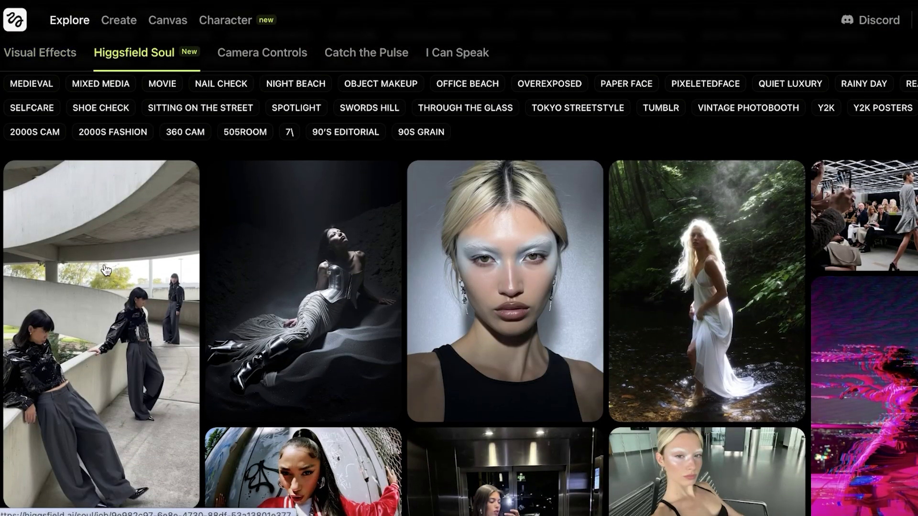
scroll(108, 267, "down", 12)
scroll(373, 186, "down", 10)
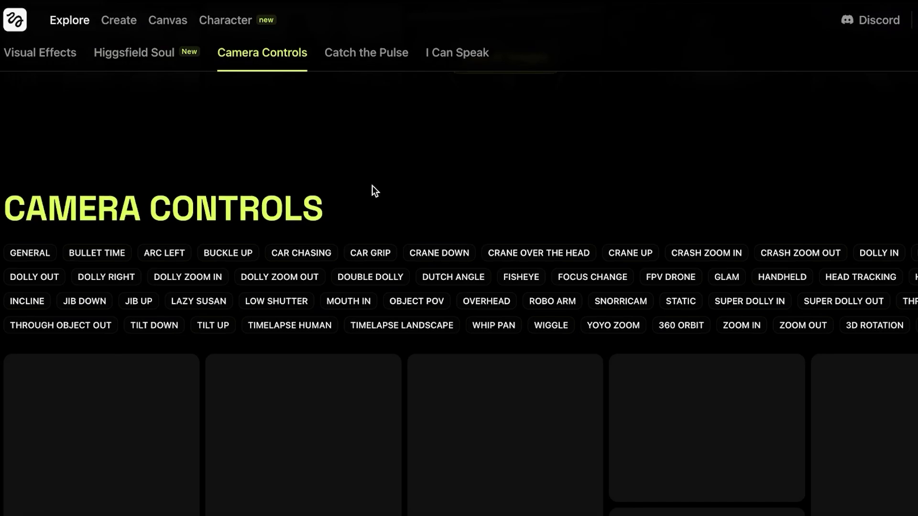
scroll(375, 186, "up", 4)
scroll(380, 194, "up", 5)
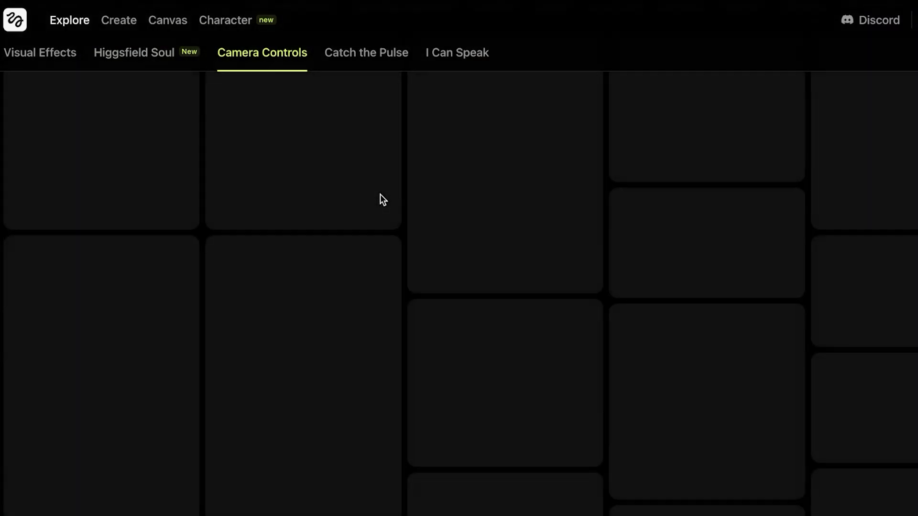
scroll(380, 194, "down", 1)
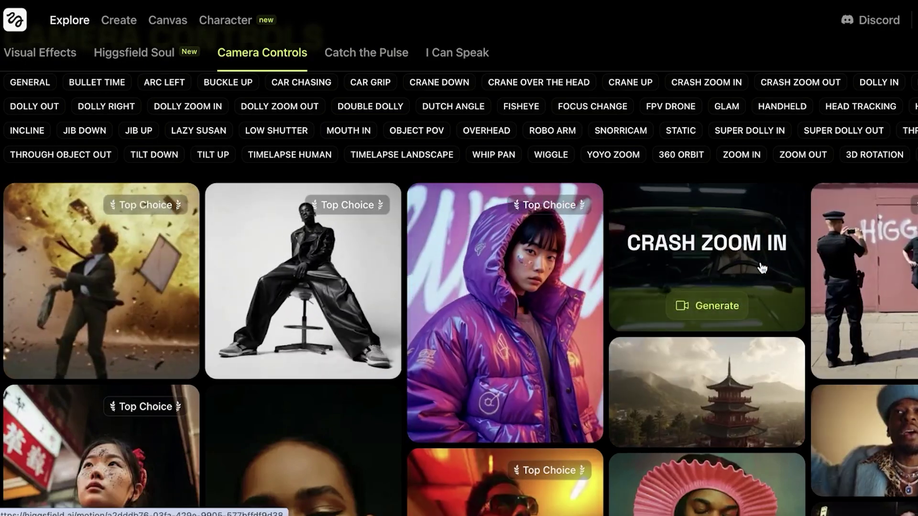
Scroll the Camera Controls and open the Catch the Pulse presets
scroll(731, 340, "down", 3)
scroll(313, 350, "down", 3)
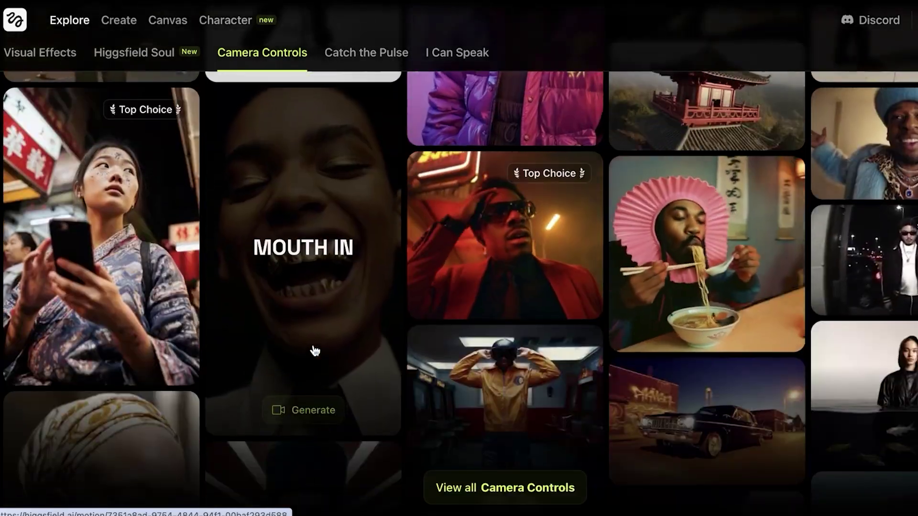
left_click(389, 56)
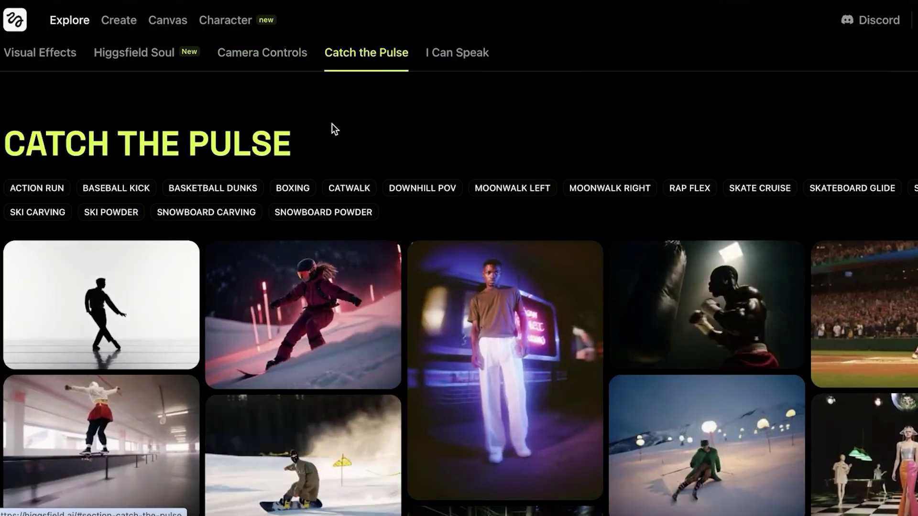
Scroll to the I Can Speak section and open its BEAUTY collection
scroll(168, 256, "down", 2)
scroll(724, 228, "down", 10)
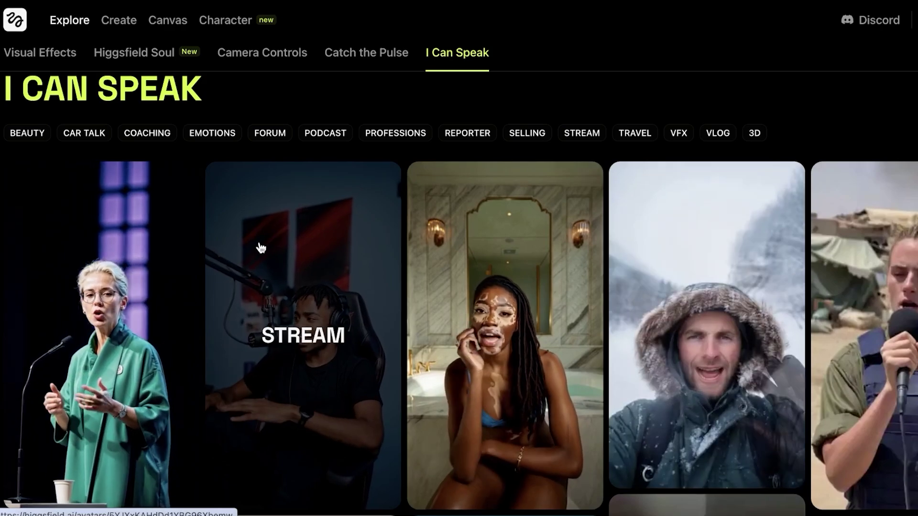
scroll(681, 245, "down", 3)
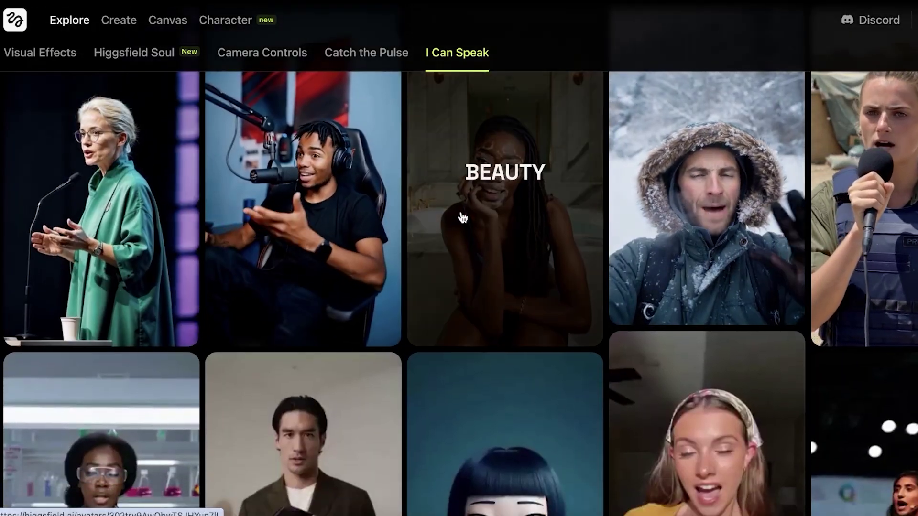
left_click(484, 177)
Close the skincare example video preview in the Beauty gallery
scroll(460, 195, "down", 9)
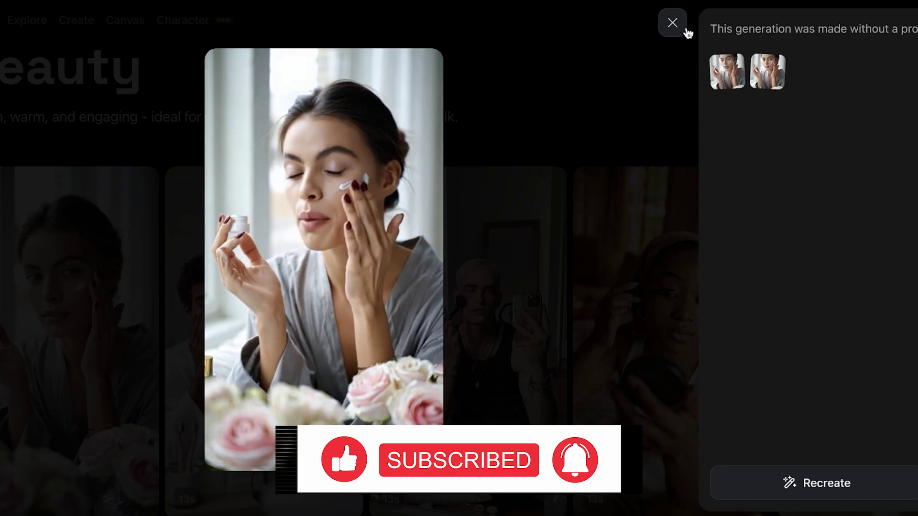
left_click(673, 24)
mouse_move(110, 23)
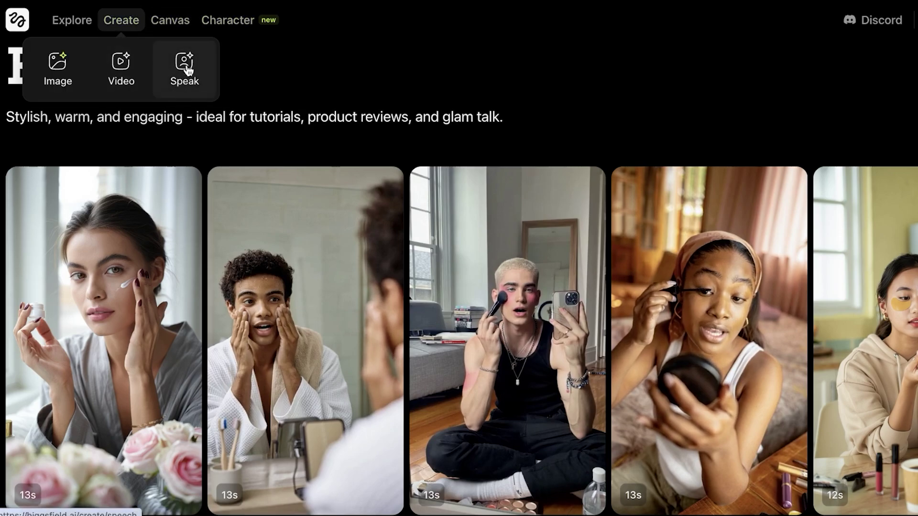
Open the Speak creator, cancel the first file picker, and view the preset avatars
left_click(186, 70)
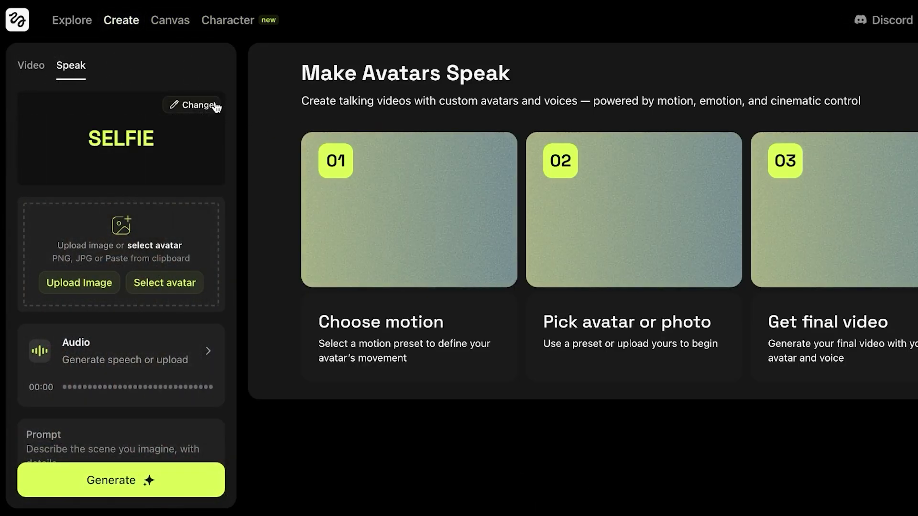
left_click(100, 283)
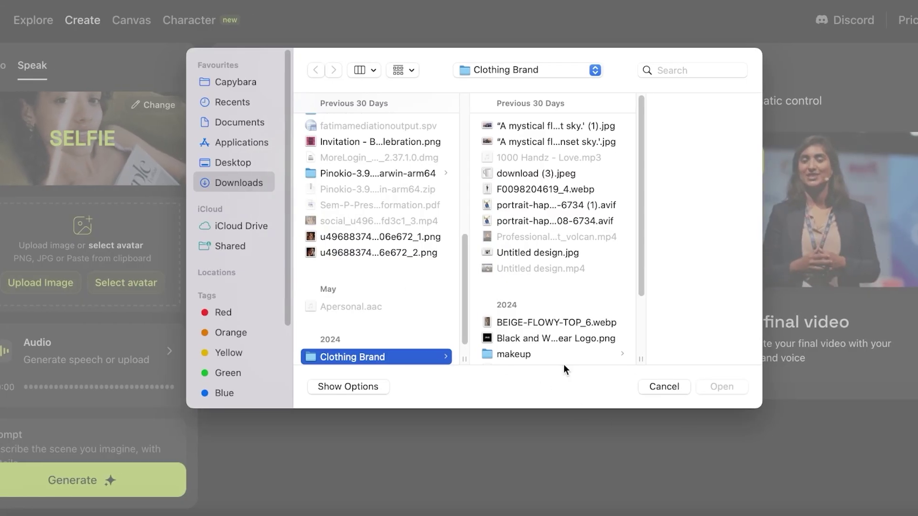
left_click(662, 387)
left_click(139, 287)
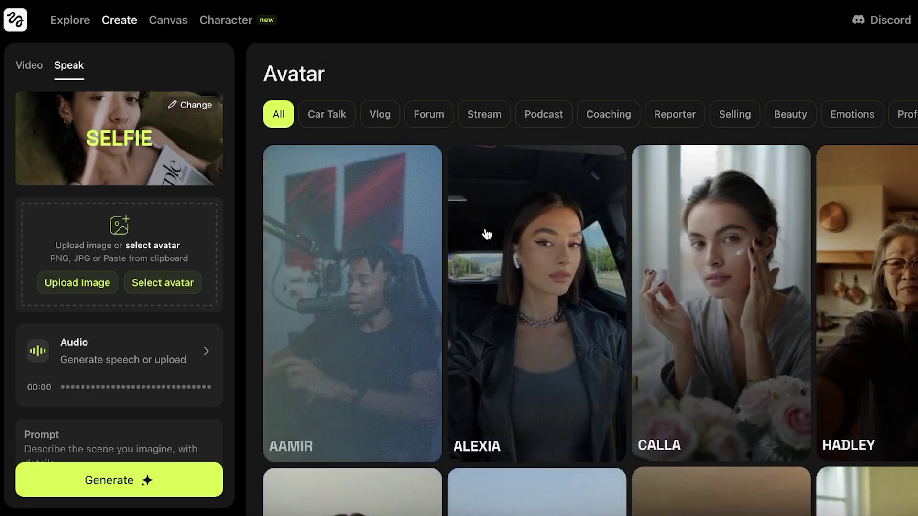
scroll(486, 231, "down", 3)
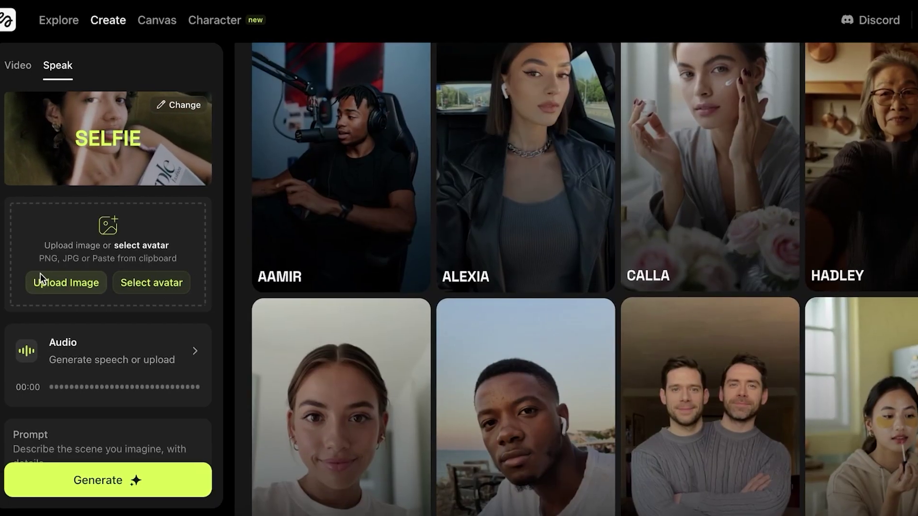
Reopen the file picker and browse portrait files and folders in Downloads
left_click(52, 282)
scroll(309, 257, "up", 10)
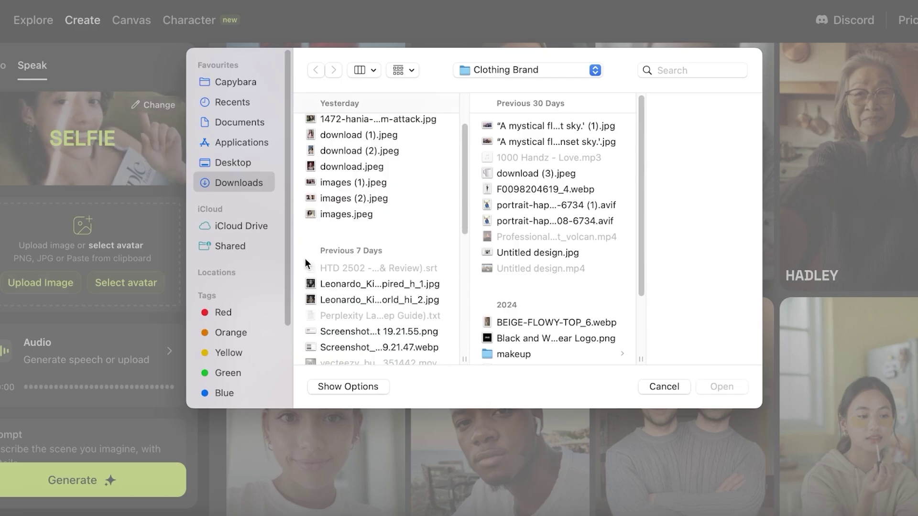
scroll(339, 205, "down", 4)
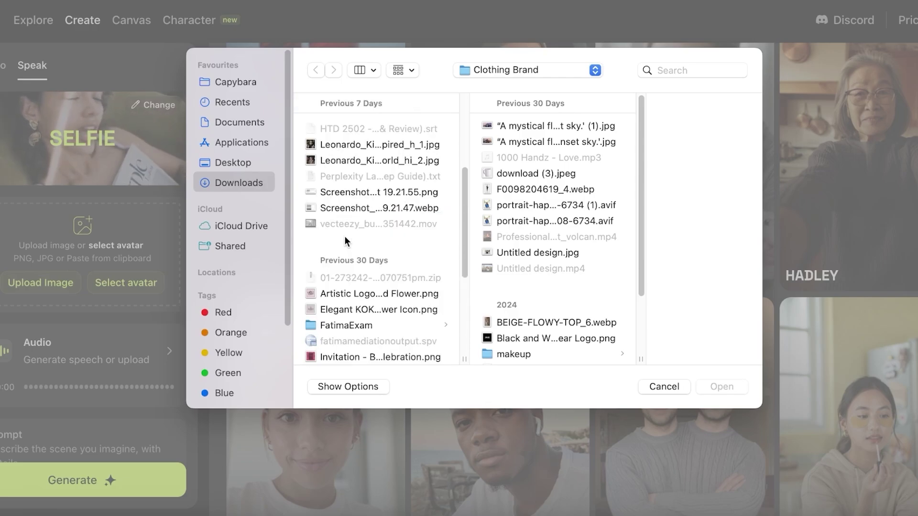
left_click(337, 160)
left_click(338, 145)
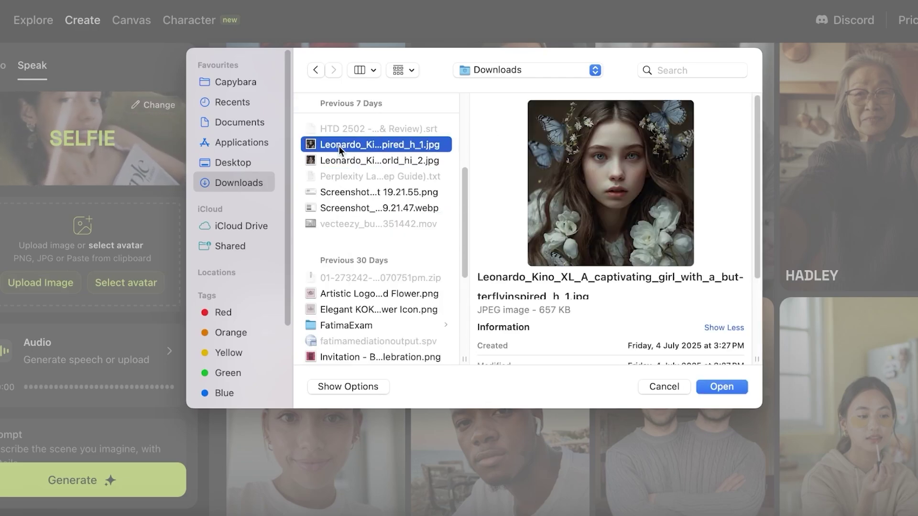
scroll(367, 323, "down", 8)
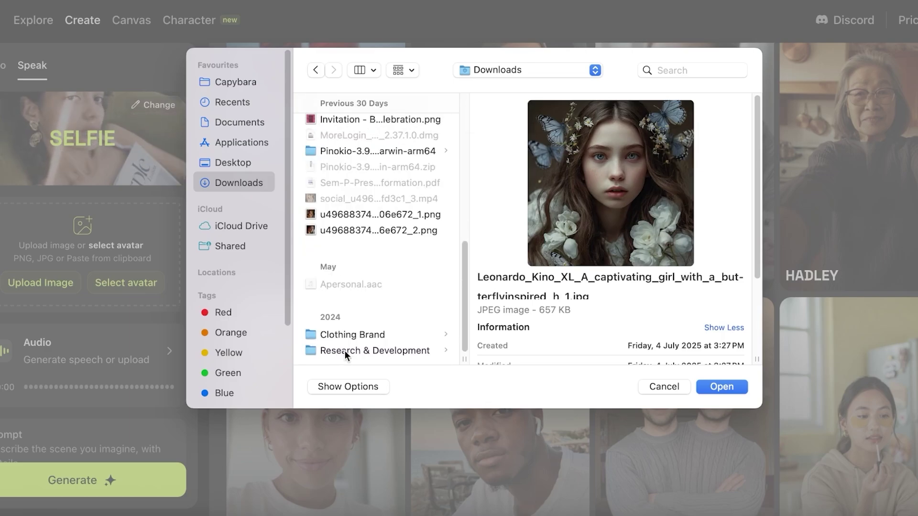
left_click(345, 351)
key("Up")
scroll(385, 218, "up", 8)
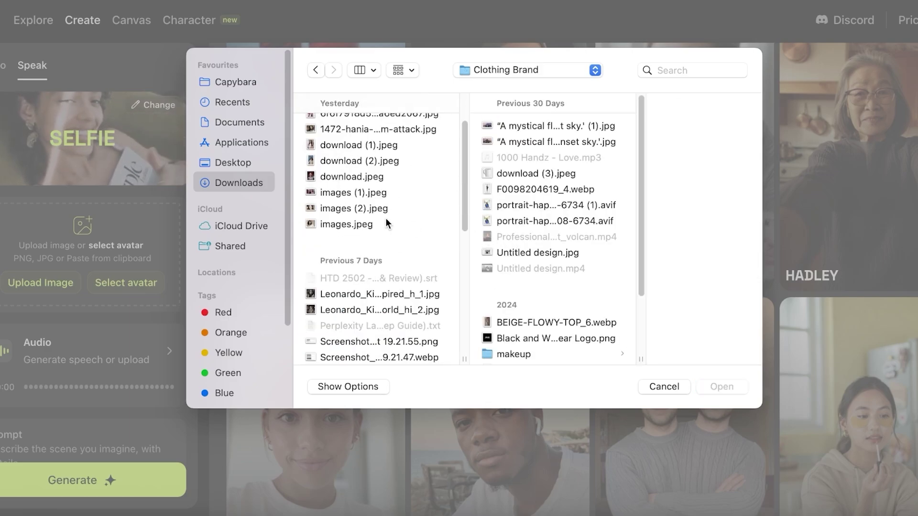
Upload the Leonardo_Kino_XL …hi_2.jpg portrait of the woman in white
left_click(341, 193)
scroll(345, 224, "down", 5)
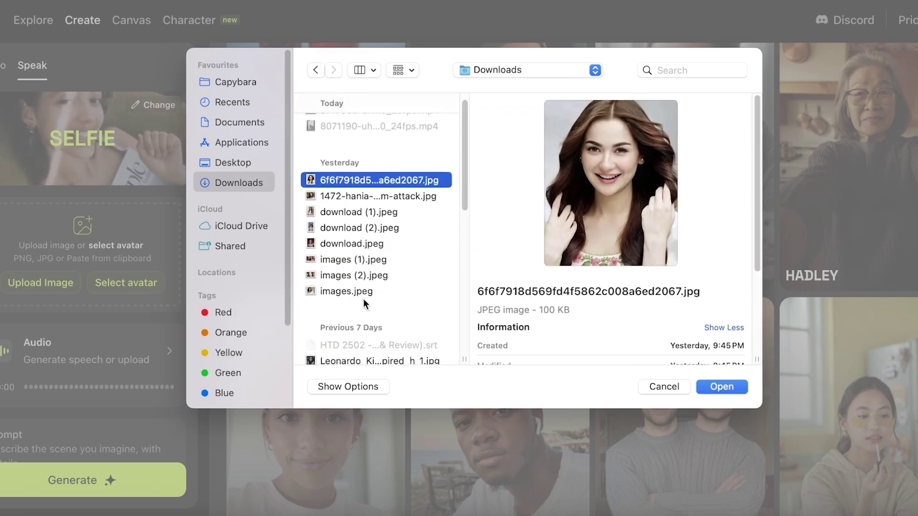
left_click(345, 265)
left_click(342, 281)
scroll(343, 296, "down", 6)
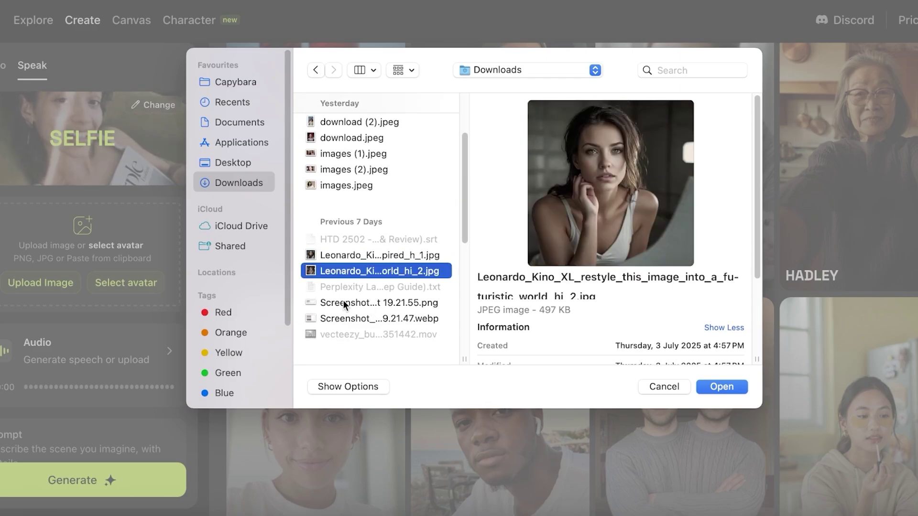
scroll(345, 268, "up", 10)
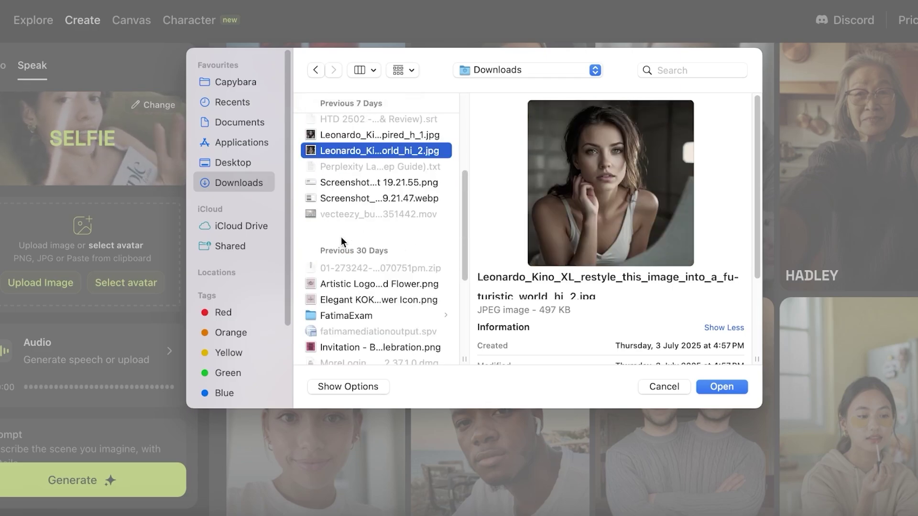
left_click(721, 387)
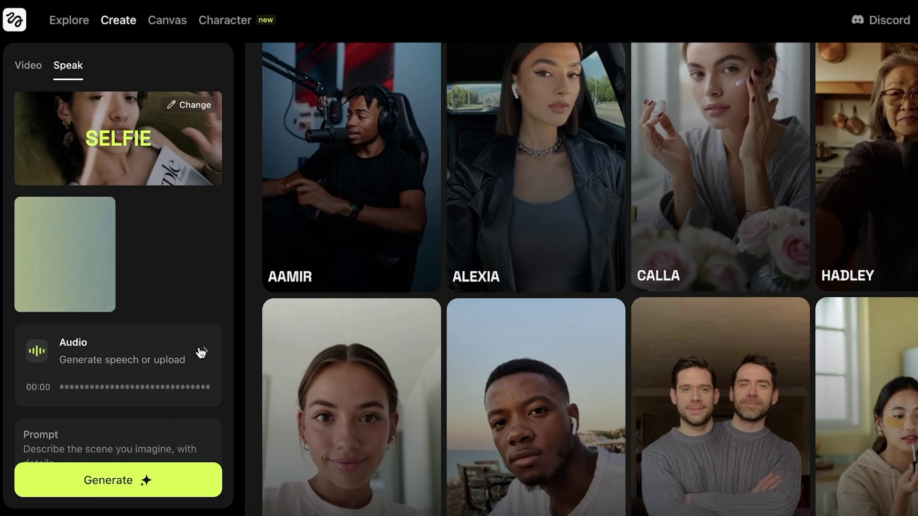
Open the speech audio settings and preview the Joyful and Villain voices from the voice list
left_click(205, 353)
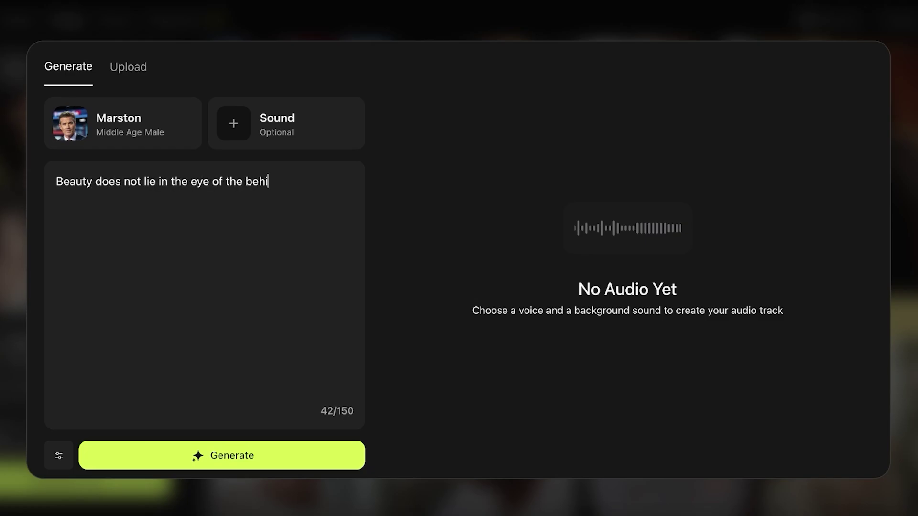
left_click(96, 123)
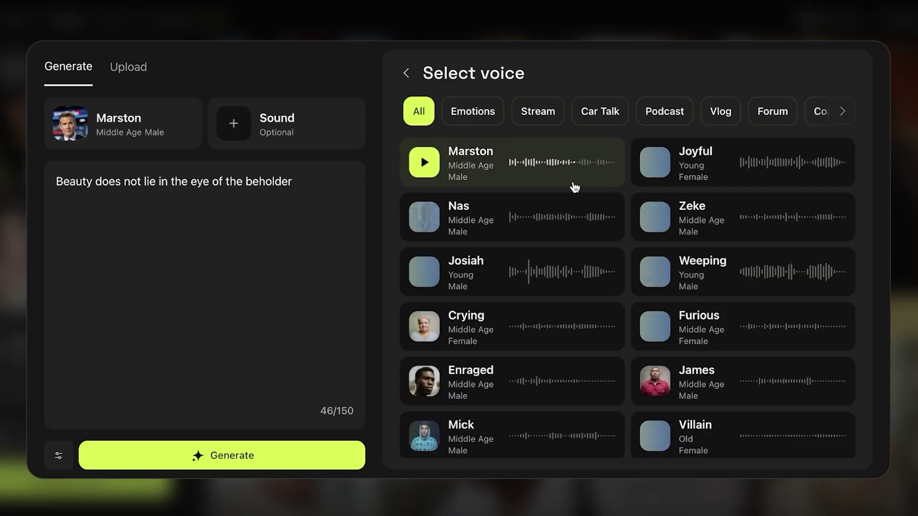
scroll(574, 187, "down", 1)
scroll(672, 229, "up", 1)
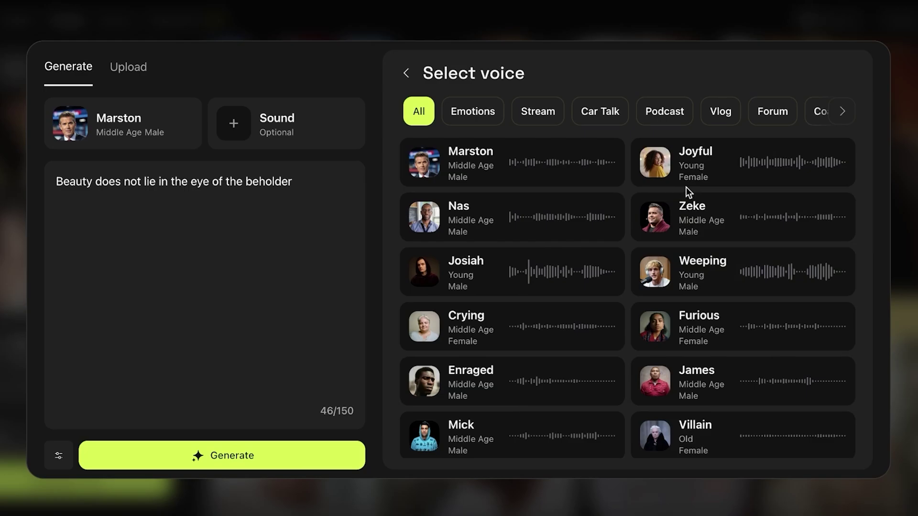
left_click(687, 182)
left_click(846, 113)
scroll(652, 209, "down", 2)
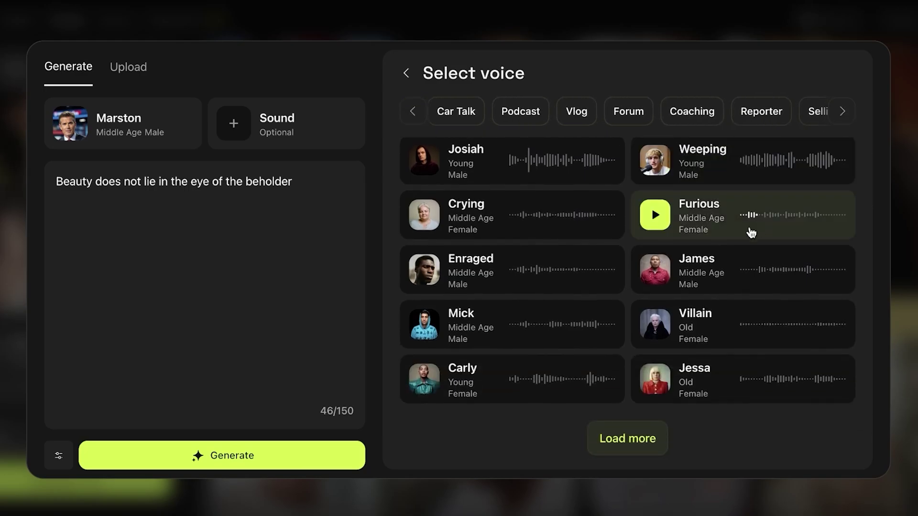
left_click(654, 330)
scroll(662, 337, "up", 2)
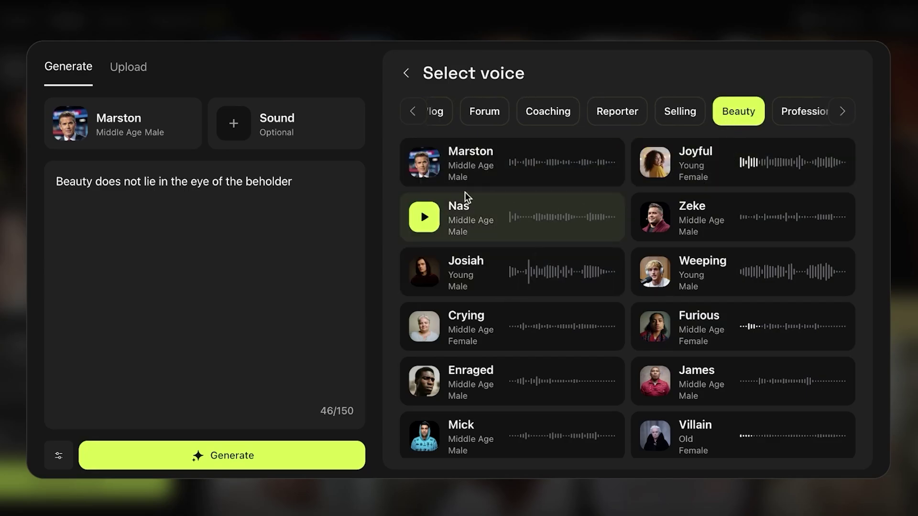
Switch to audio upload, then show the High/Medium/Basic quality options for the talking video
left_click(129, 67)
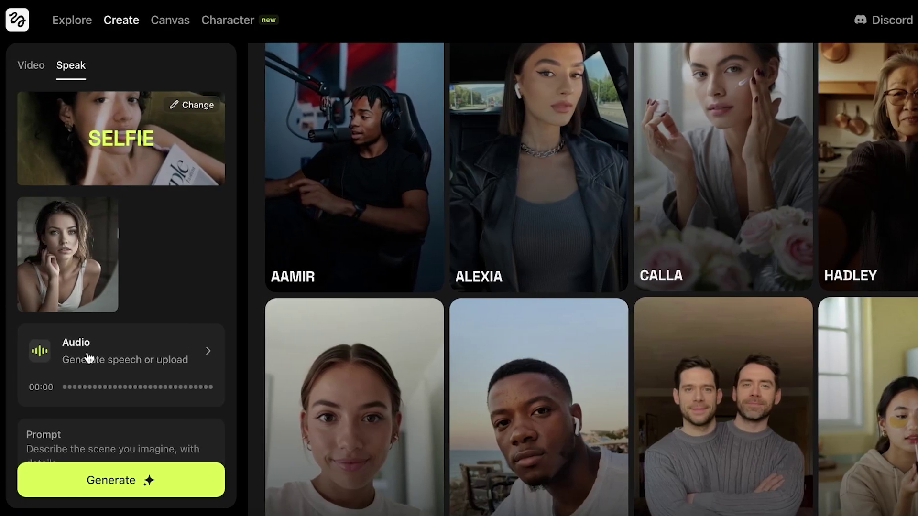
scroll(89, 354, "down", 2)
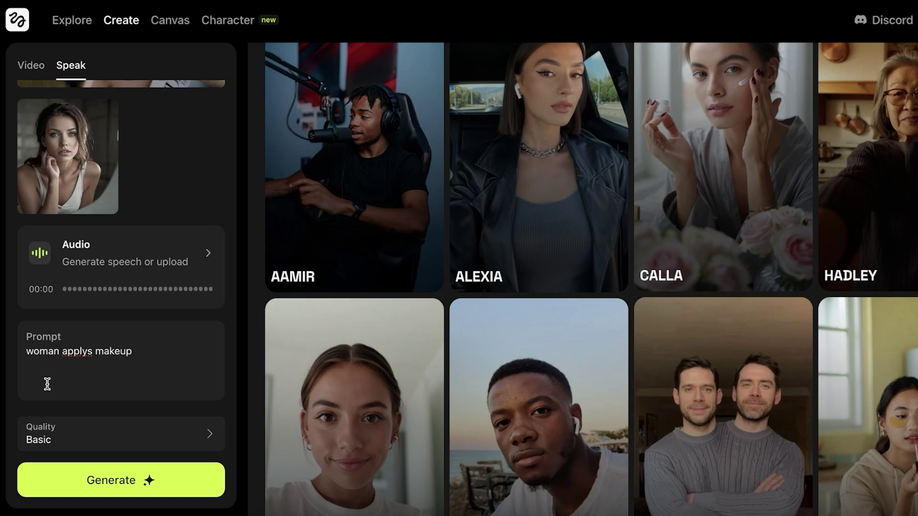
left_click(97, 440)
scroll(186, 407, "up", 3)
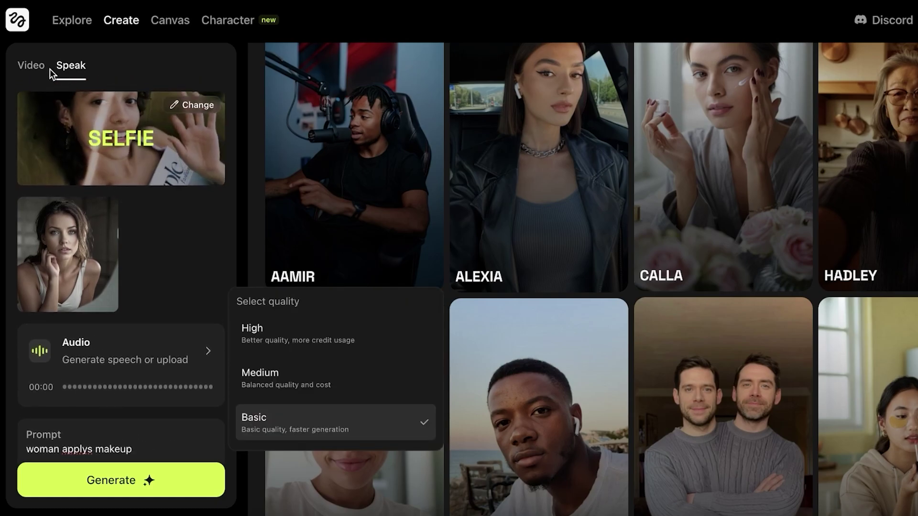
Pick the MAKE UP & TALK preset from the motion gallery
left_click(193, 104)
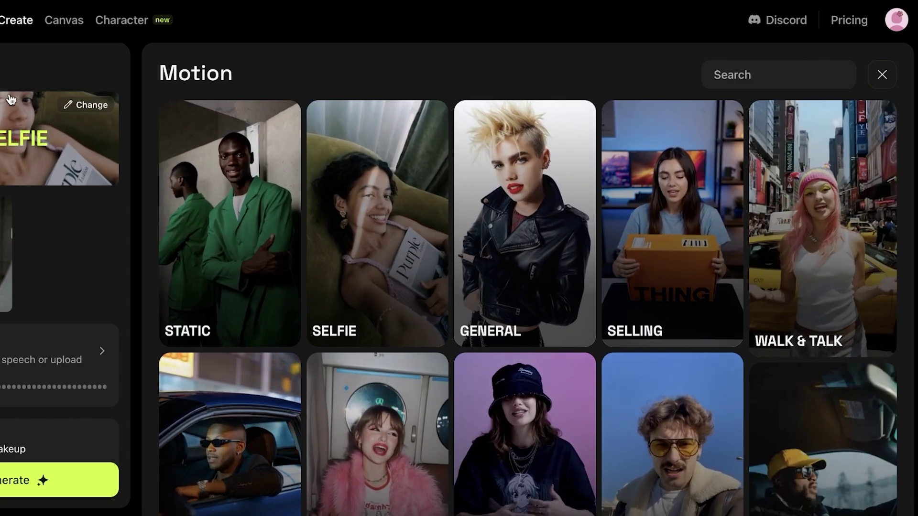
scroll(830, 265, "down", 3)
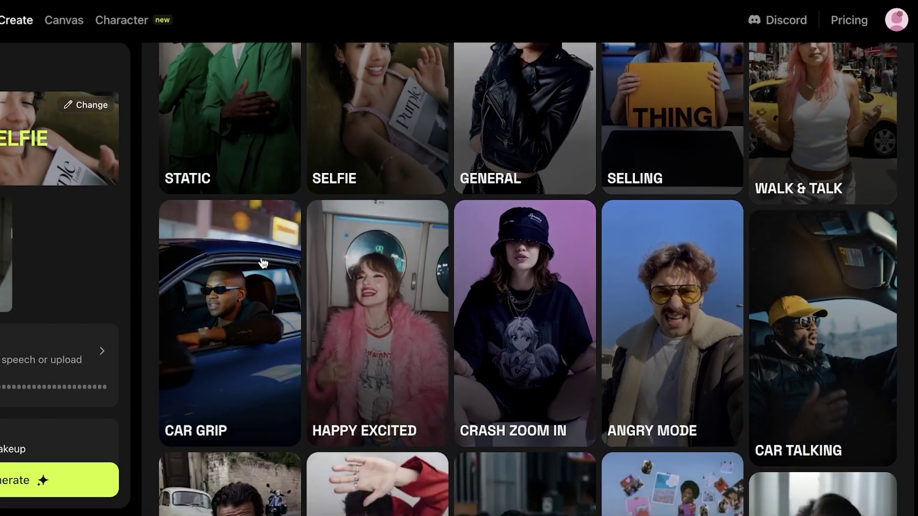
scroll(773, 311, "down", 5)
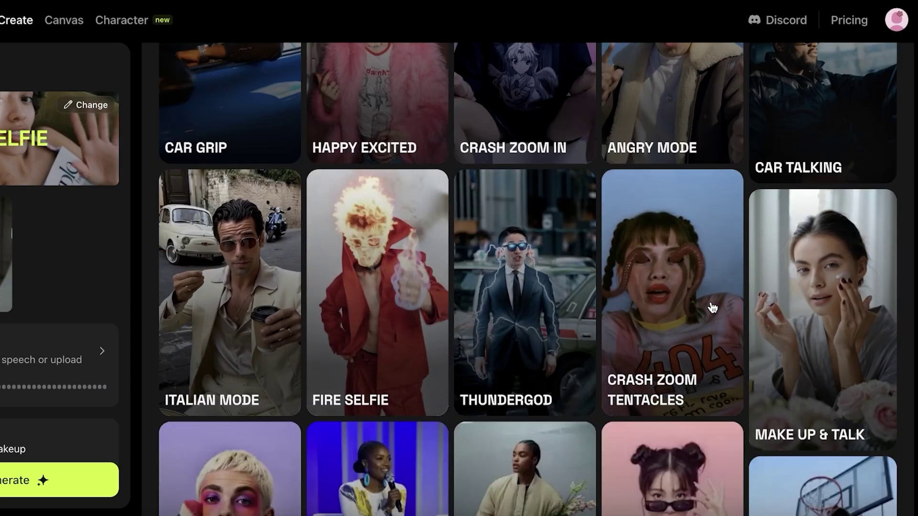
scroll(534, 279, "up", 2)
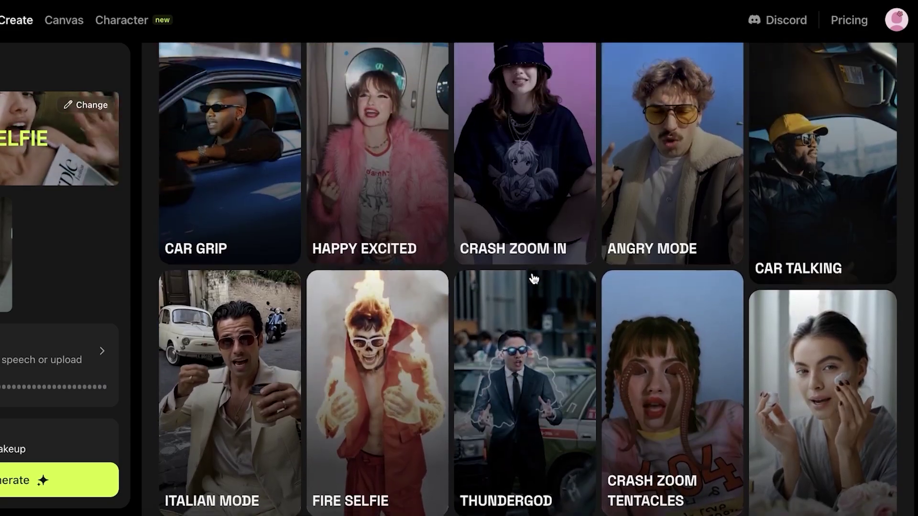
scroll(676, 231, "up", 5)
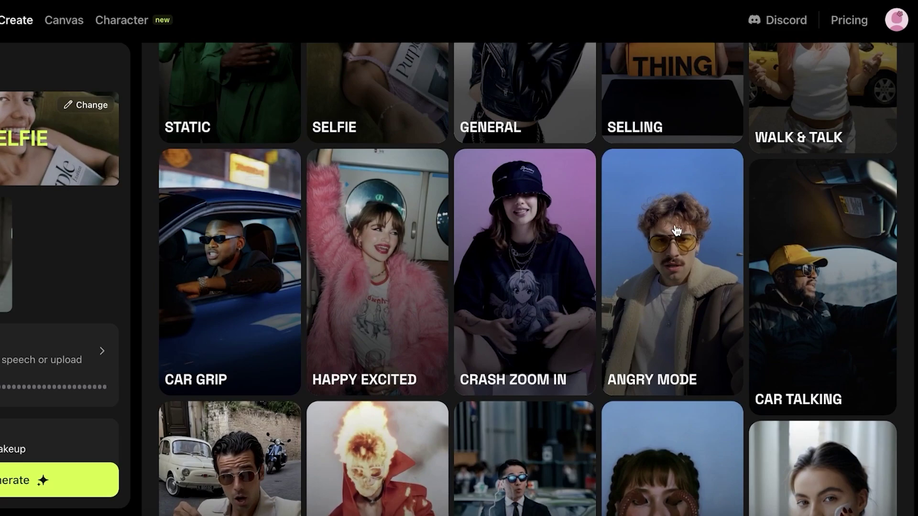
scroll(676, 231, "down", 4)
scroll(675, 231, "down", 5)
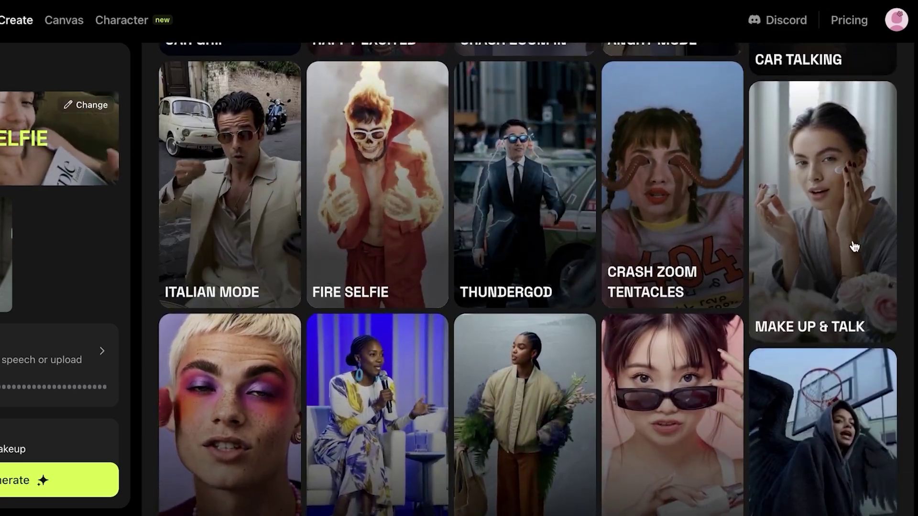
left_click(855, 240)
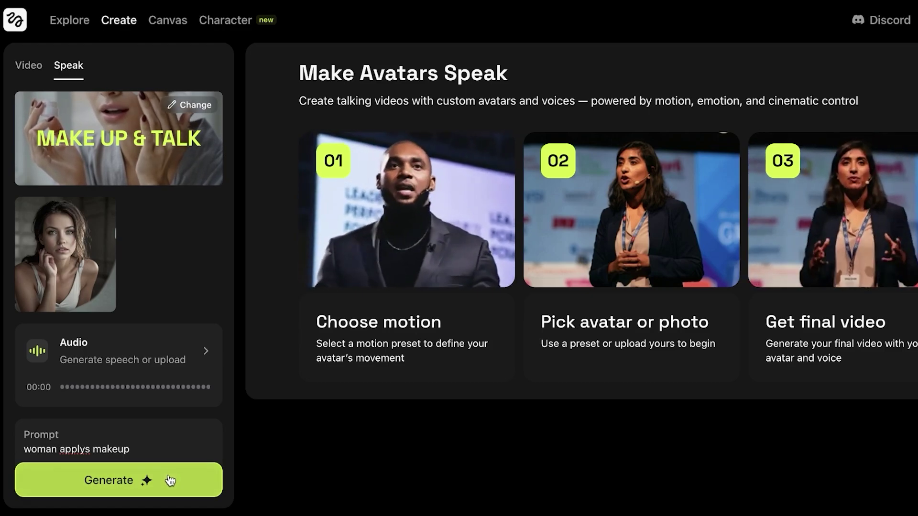
scroll(158, 388, "down", 2)
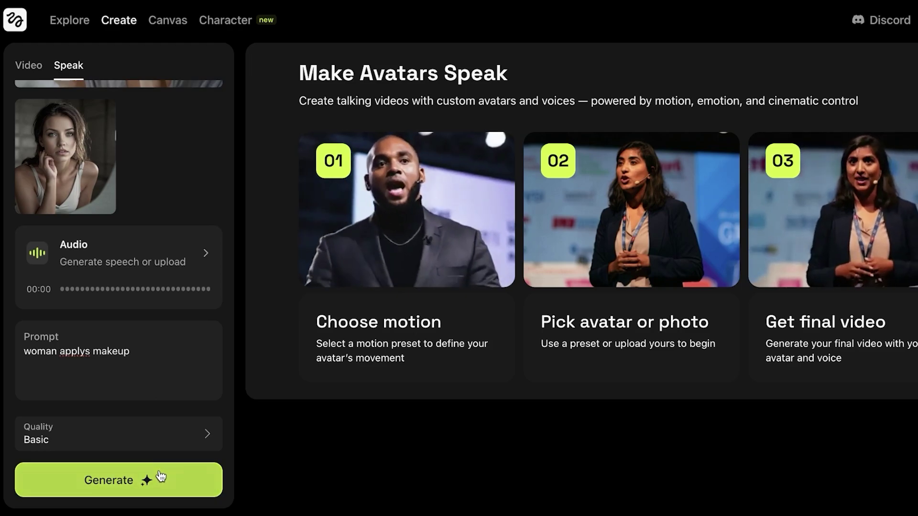
scroll(80, 320, "up", 2)
Go to Create > Image, then return to Create > Video
left_click(36, 65)
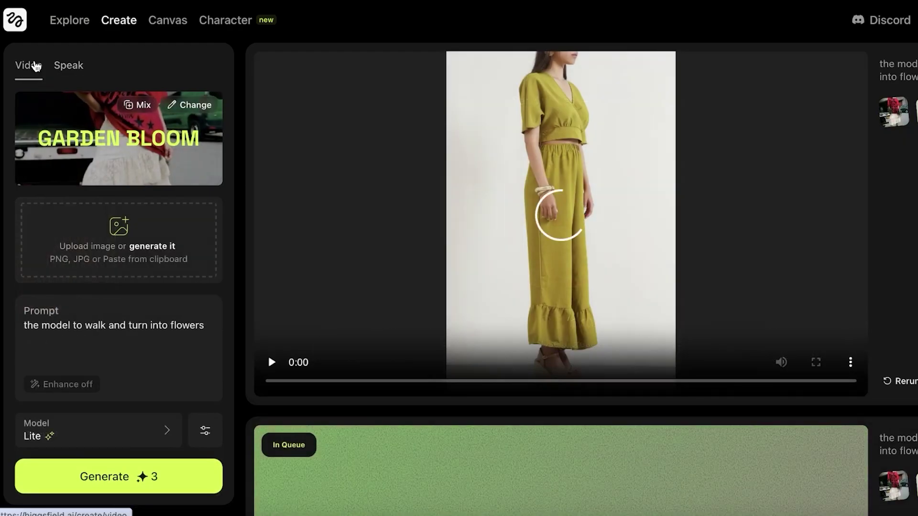
mouse_move(154, 23)
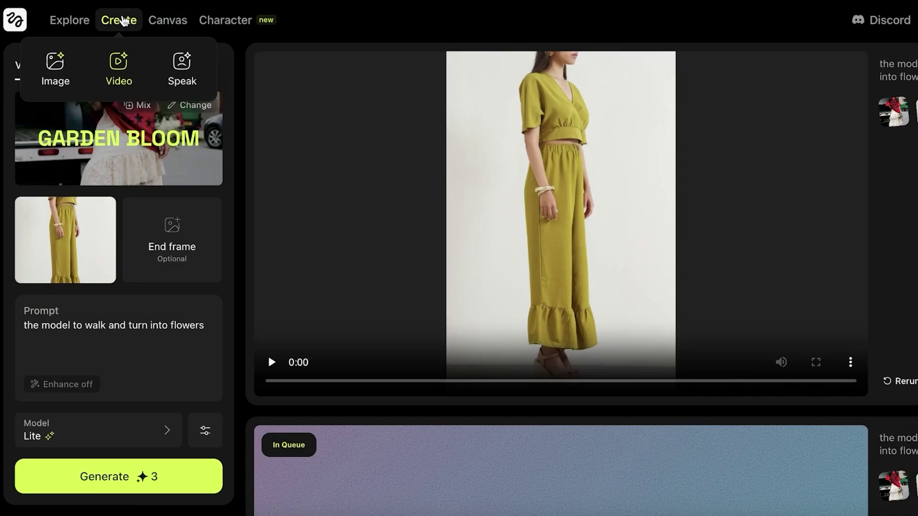
left_click(55, 70)
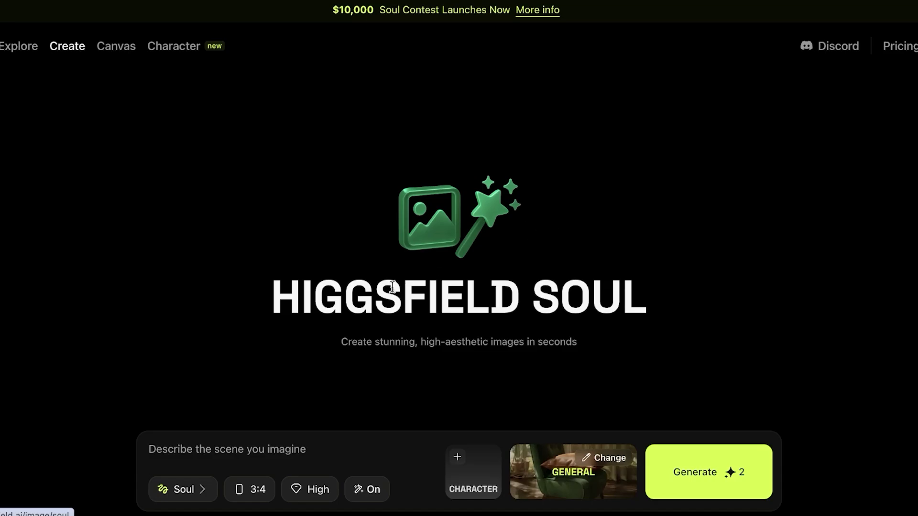
mouse_move(68, 46)
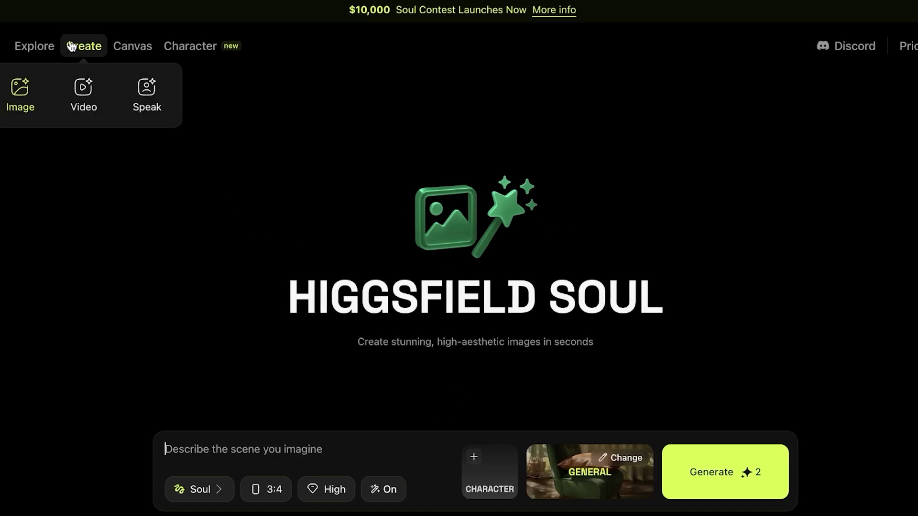
left_click(66, 93)
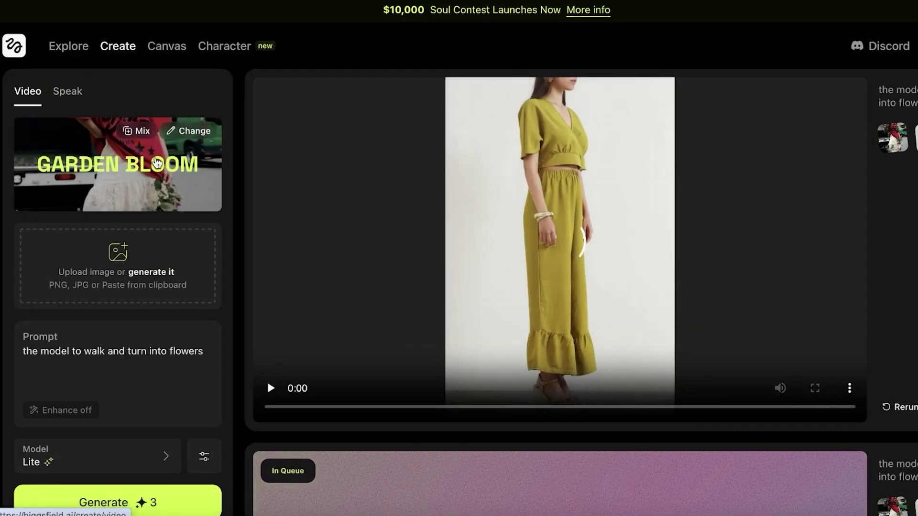
Paste and then remove the yellow-outfit start frame, and open the second motion preset gallery
key("ctrl+v")
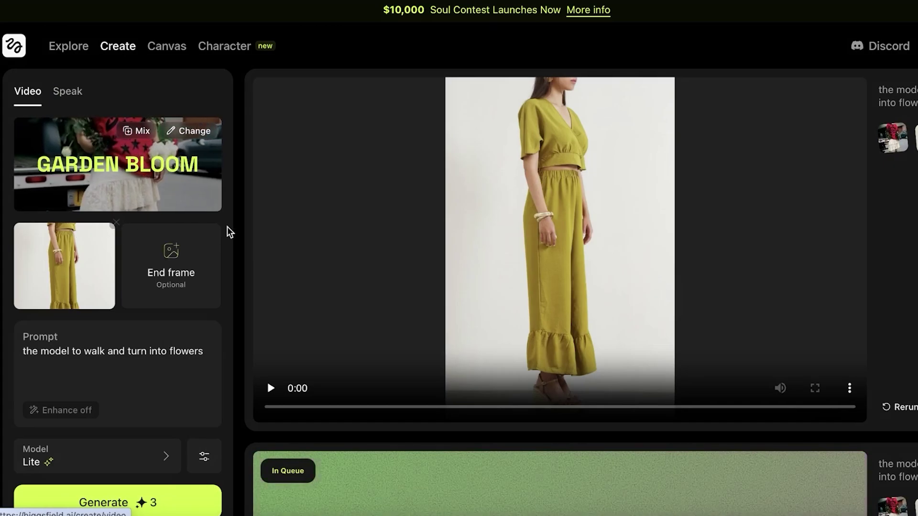
left_click(116, 223)
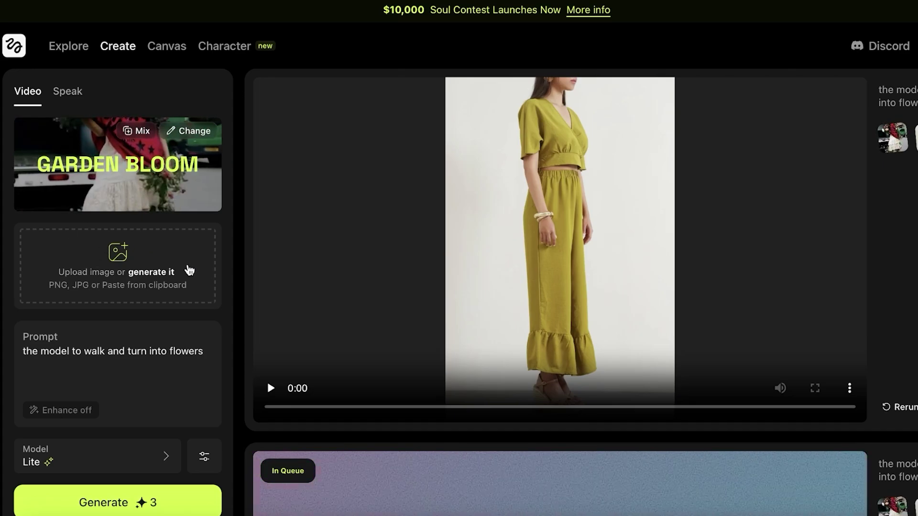
left_click(137, 128)
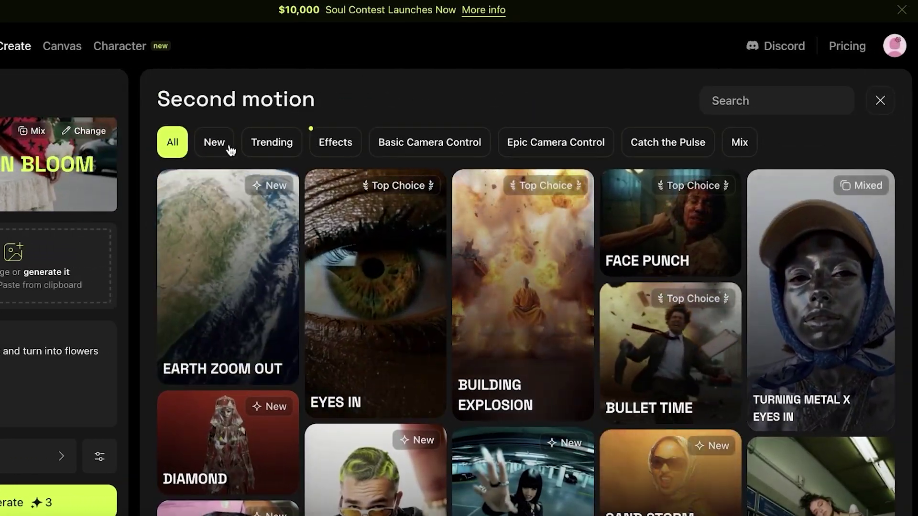
Filter presets by New, search 'crash', and apply Crash Zoom In x Face Punch
left_click(220, 150)
scroll(448, 301, "down", 4)
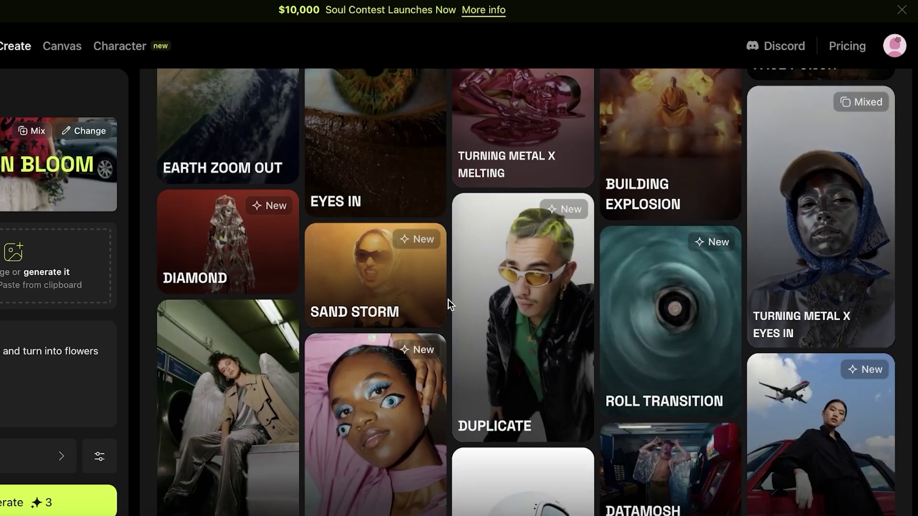
scroll(784, 314, "down", 2)
scroll(784, 313, "down", 4)
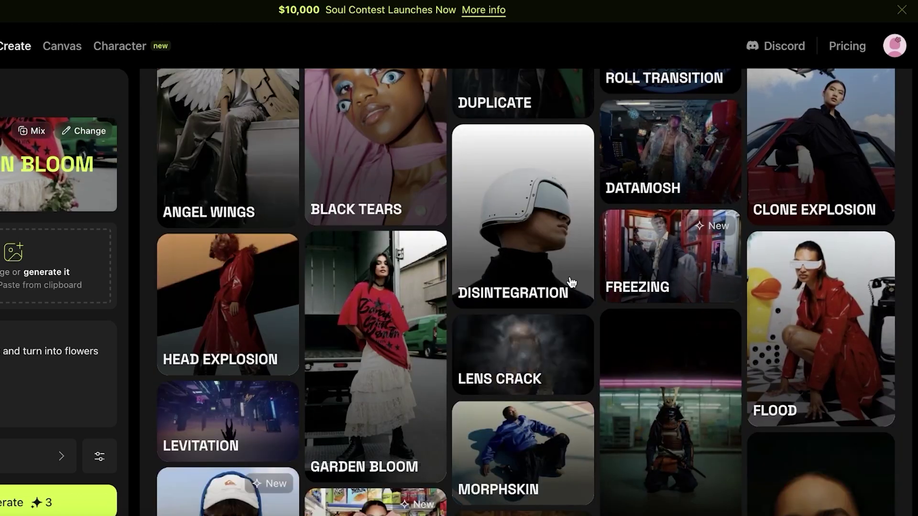
scroll(746, 191, "up", 10)
left_click(736, 105)
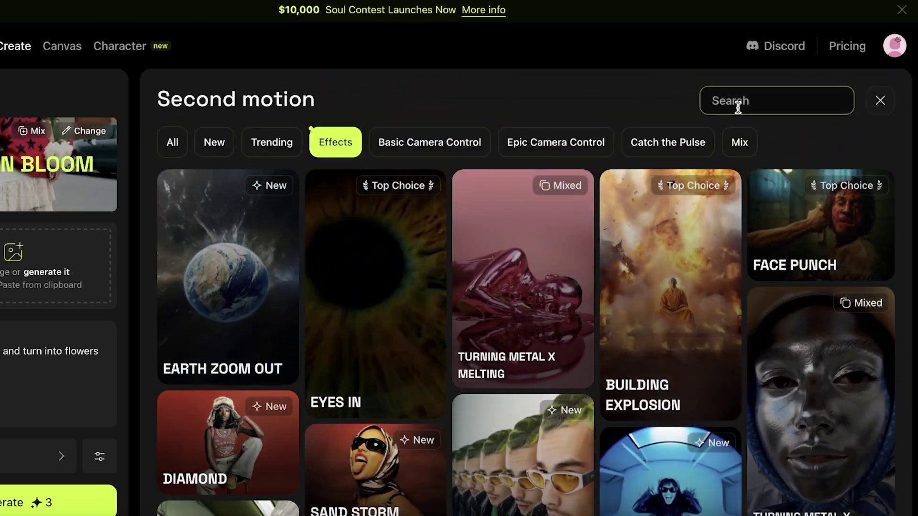
type("crash")
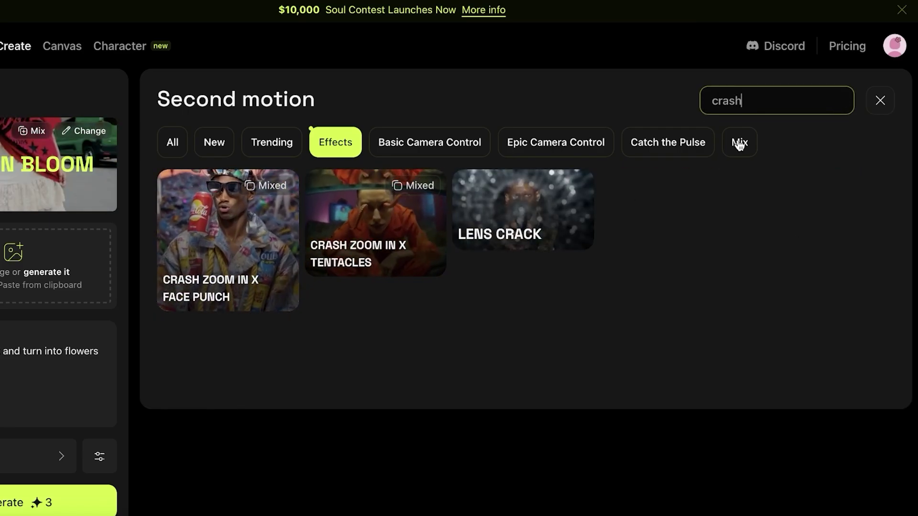
left_click(258, 242)
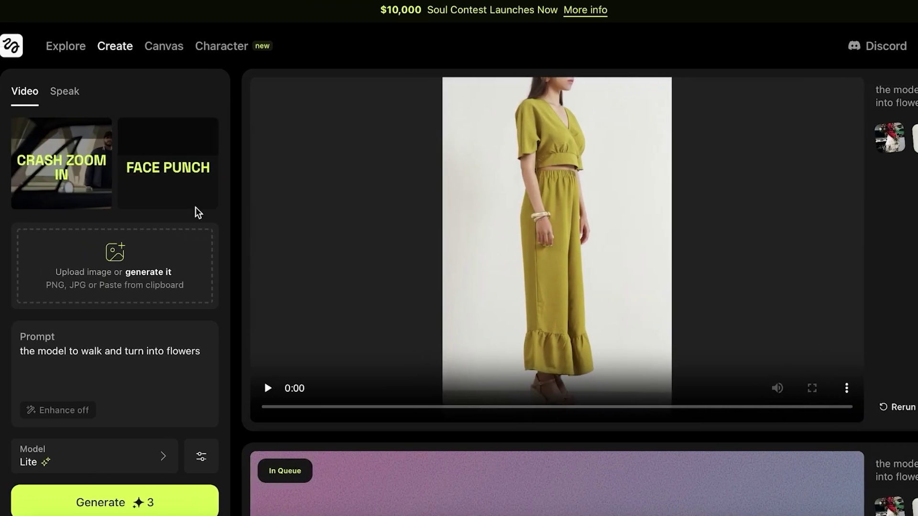
Drop Crash Zoom In, upload the woman's portrait as start frame, and delete the old prompt
left_click(115, 118)
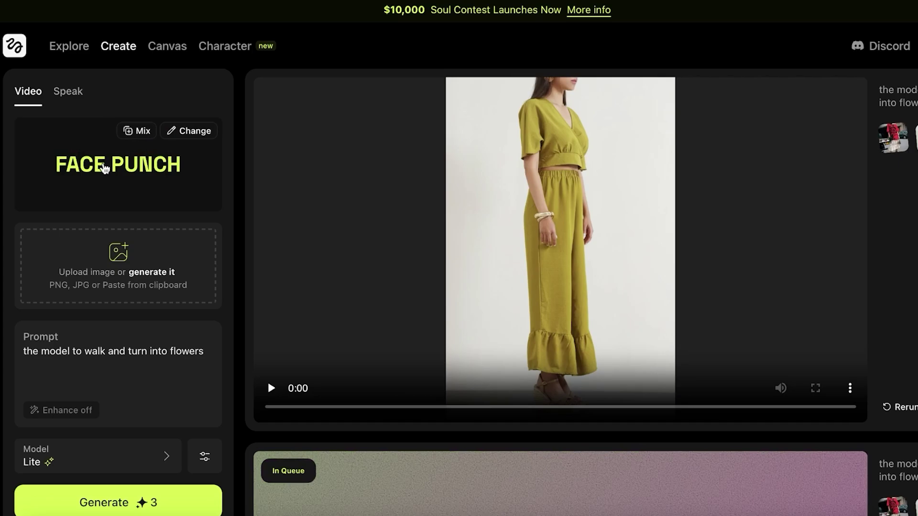
left_click(89, 255)
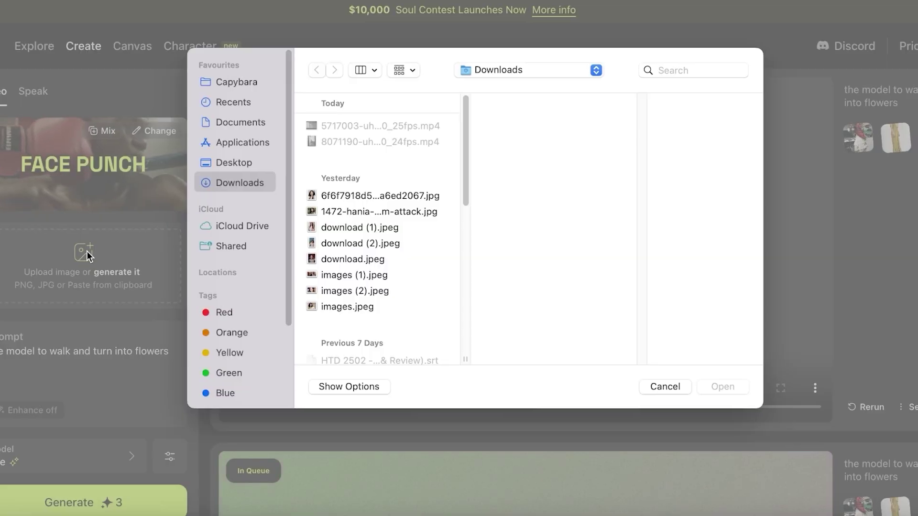
scroll(273, 281, "down", 3)
scroll(384, 276, "down", 5)
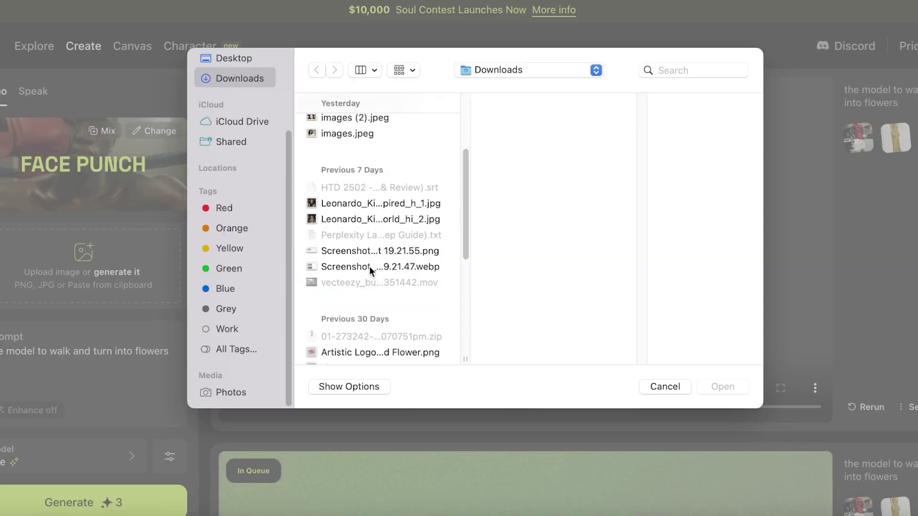
left_click(378, 219)
left_click(726, 389)
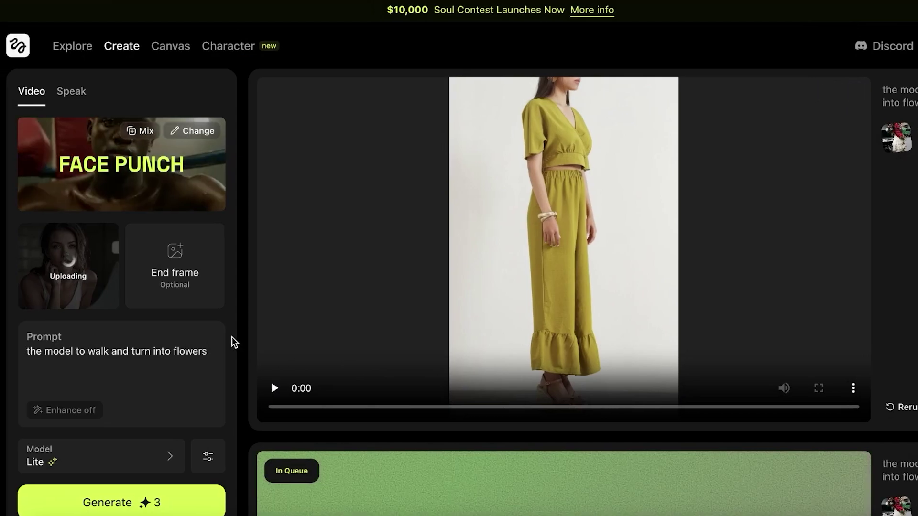
triple_click(128, 349)
key("BackSpace")
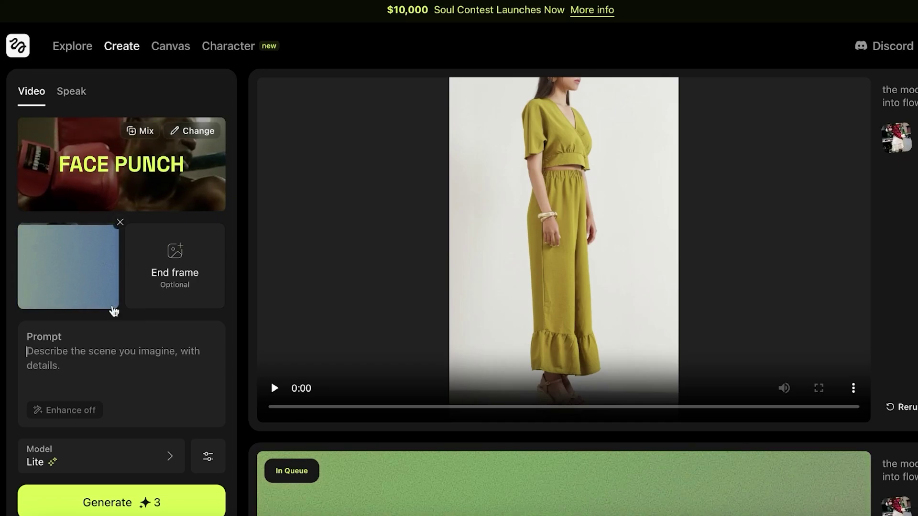
Keep the Lite model and switch the seed from Random to a fixed number
left_click(72, 461)
left_click(259, 364)
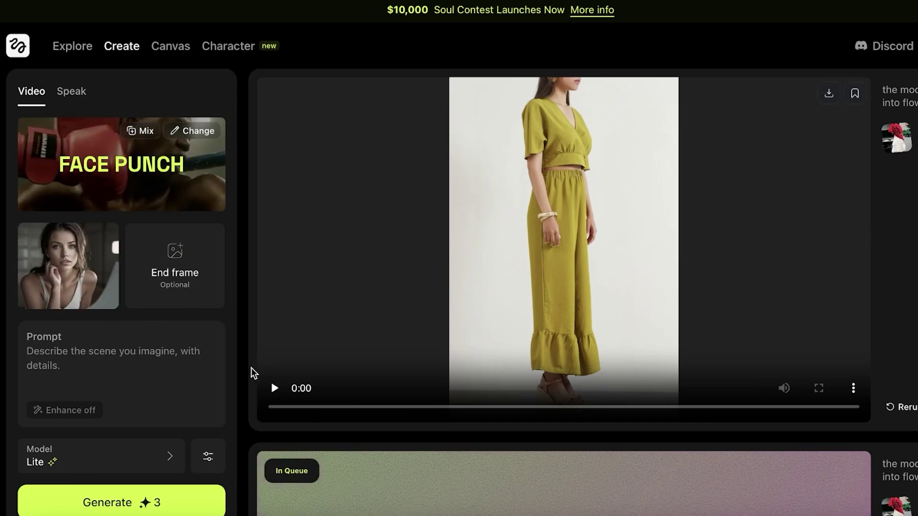
left_click(153, 452)
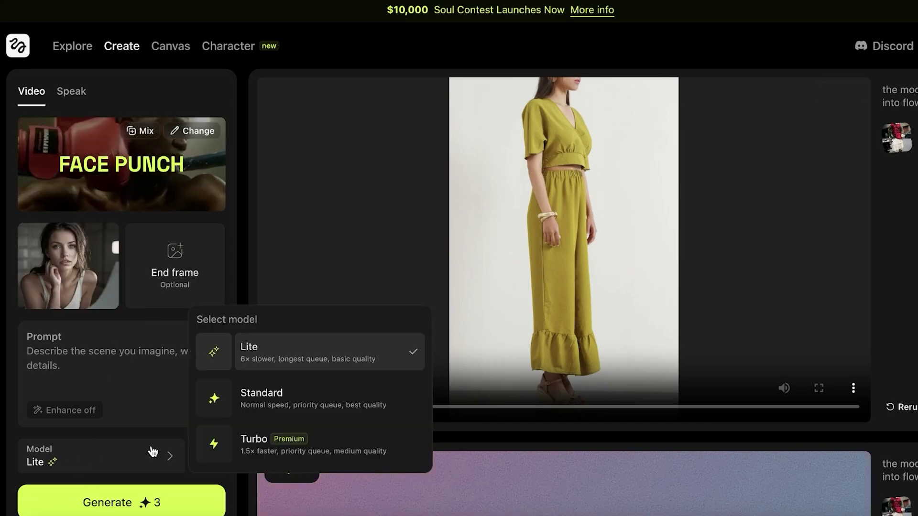
left_click(182, 455)
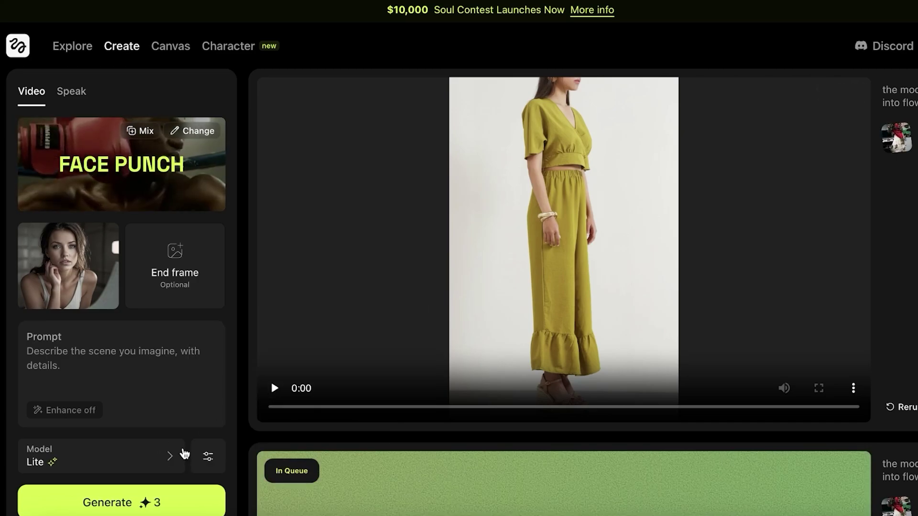
left_click(200, 457)
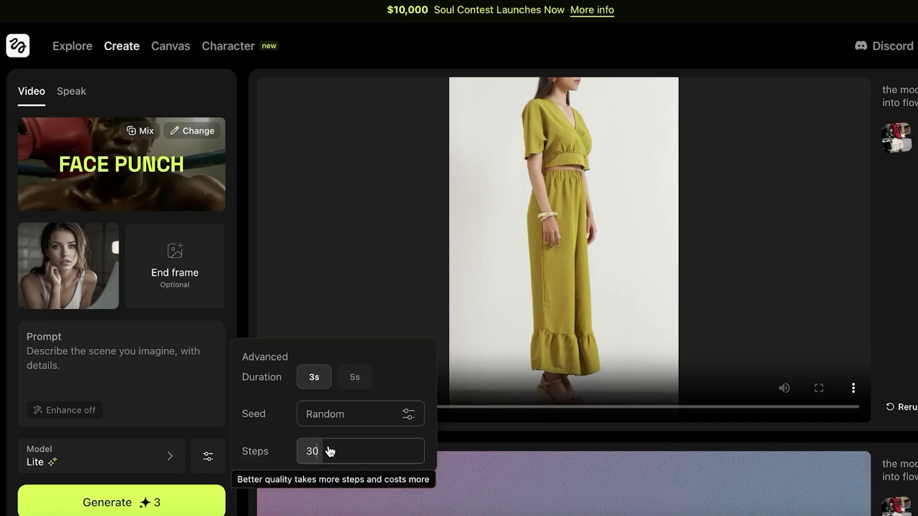
left_click(408, 415)
Generate the Face Punch video, then play, replay and pause the 3-second clip
key("Return")
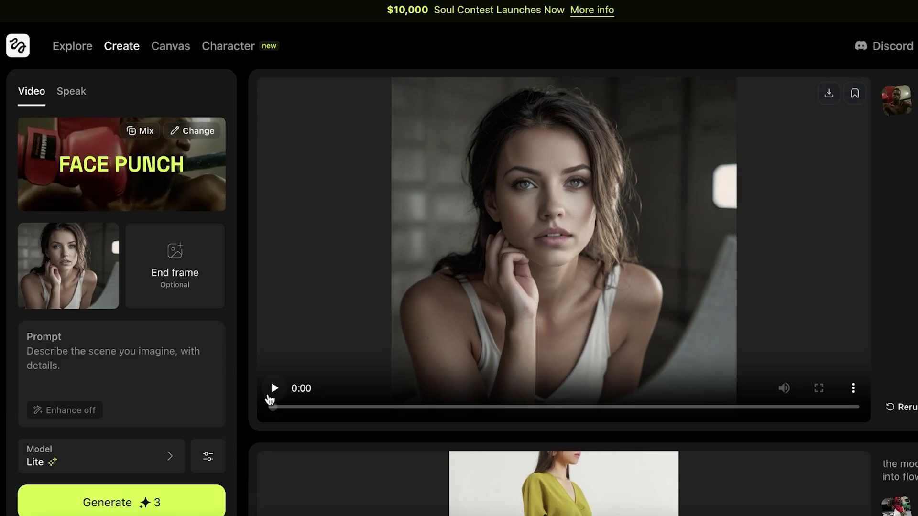
left_click(271, 390)
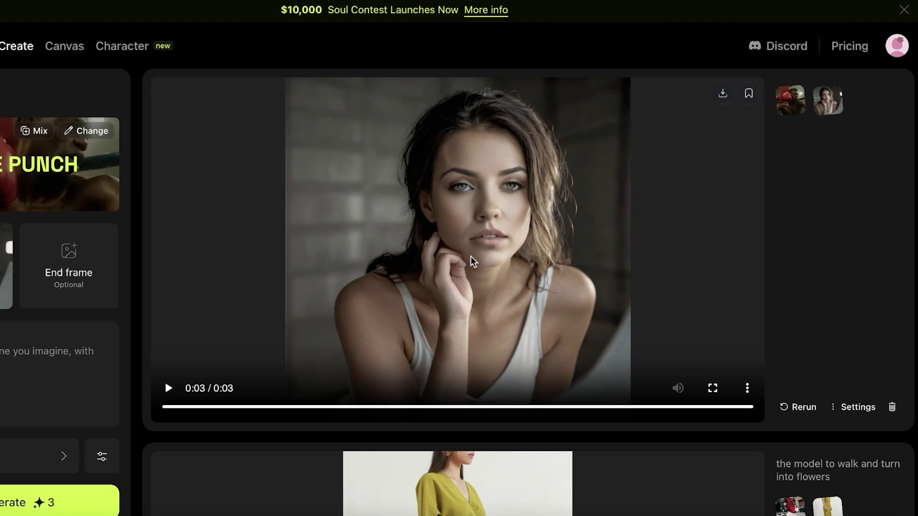
left_click(470, 256)
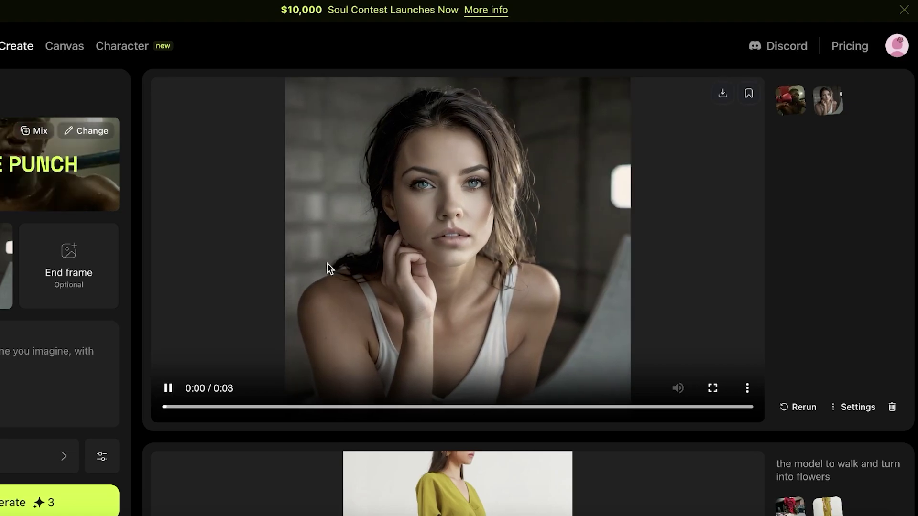
left_click(379, 238)
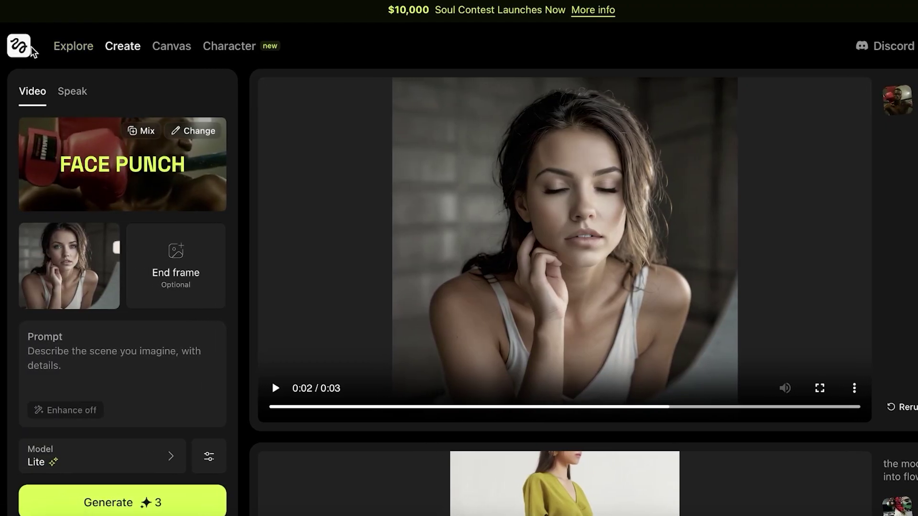
Scroll the Explore page through Visual Effects, Higgsfield Soul and Camera Controls down to Pricing
left_click(22, 53)
scroll(469, 305, "down", 4)
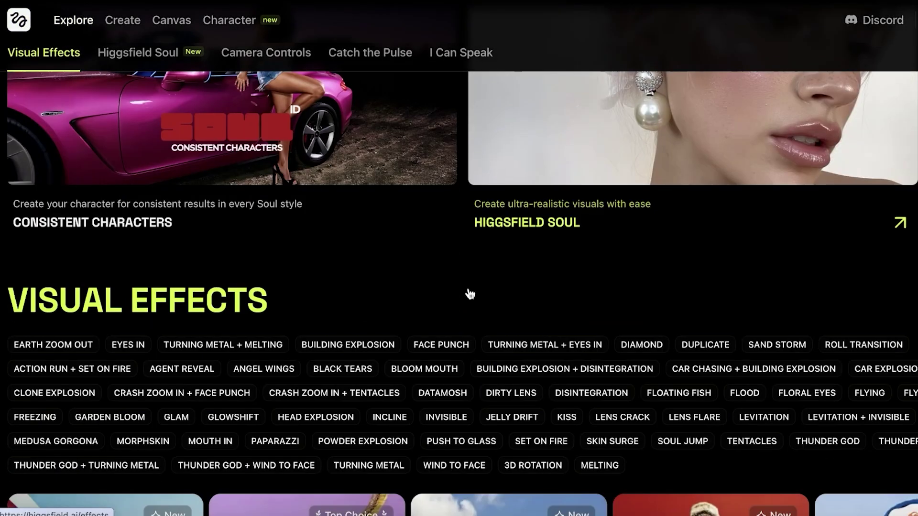
scroll(466, 307, "down", 5)
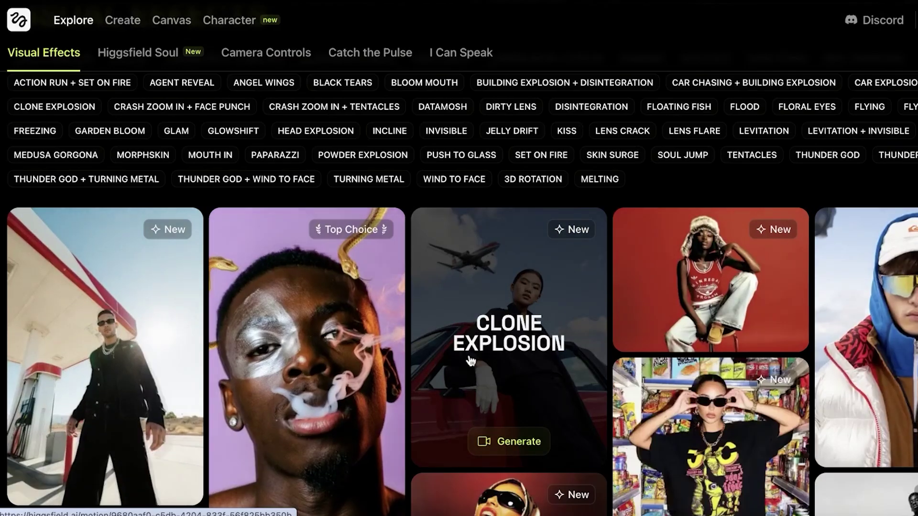
scroll(480, 364, "down", 4)
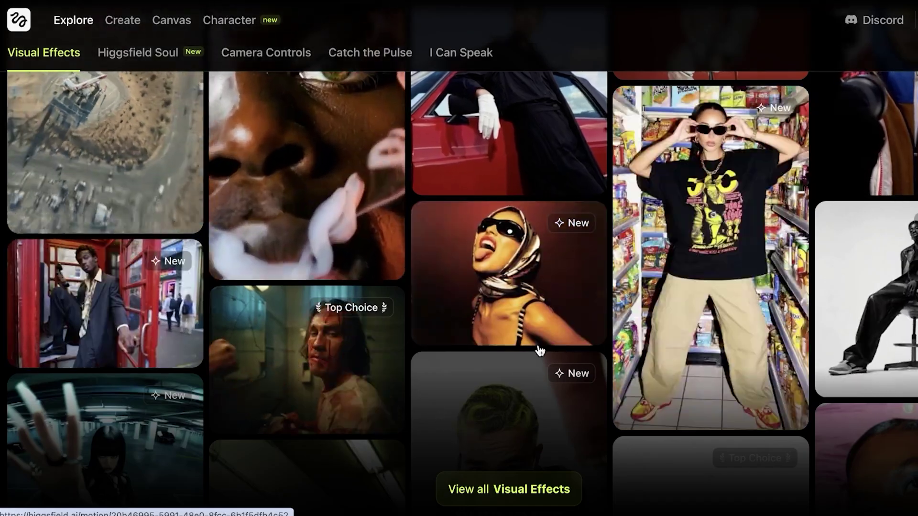
scroll(540, 349, "up", 4)
scroll(545, 359, "down", 5)
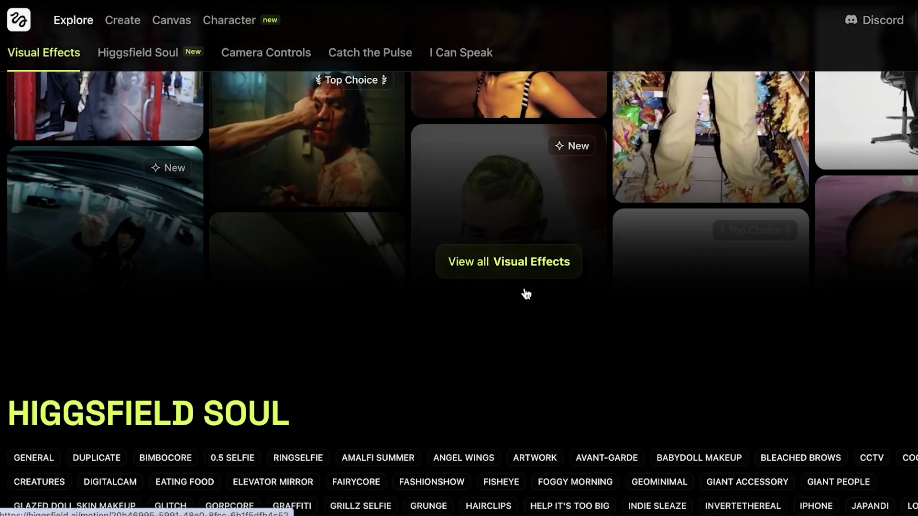
scroll(520, 253, "down", 5)
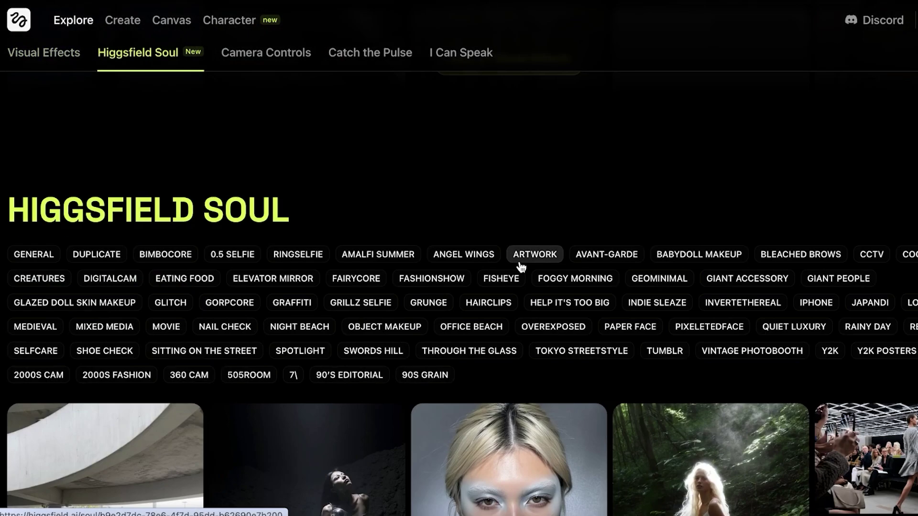
scroll(513, 302, "down", 4)
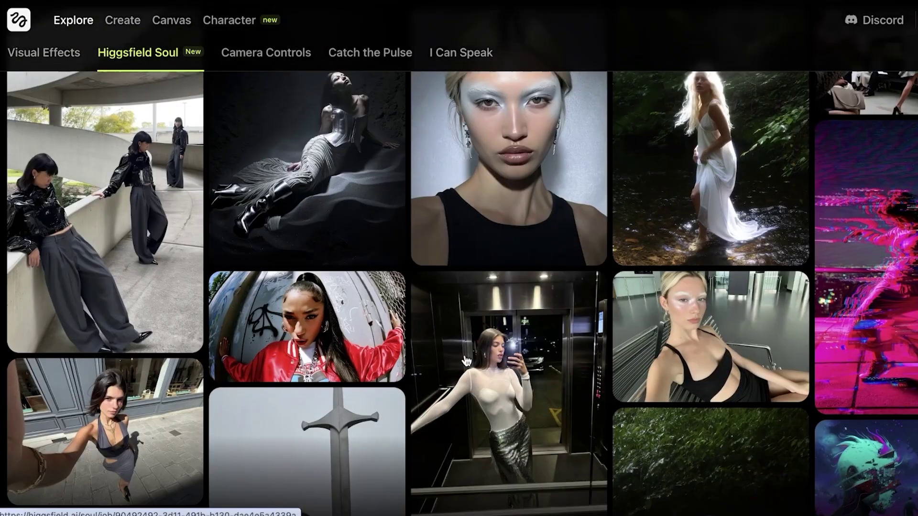
scroll(466, 361, "down", 5)
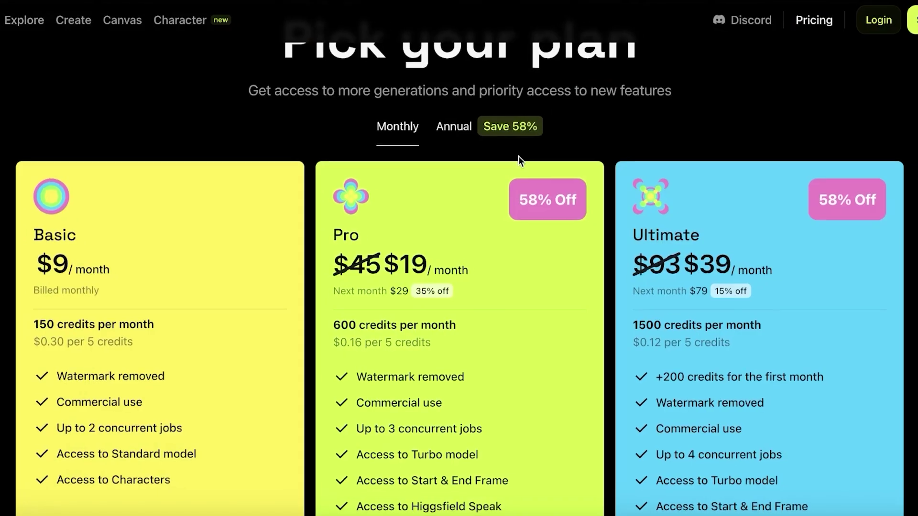
scroll(268, 200, "down", 2)
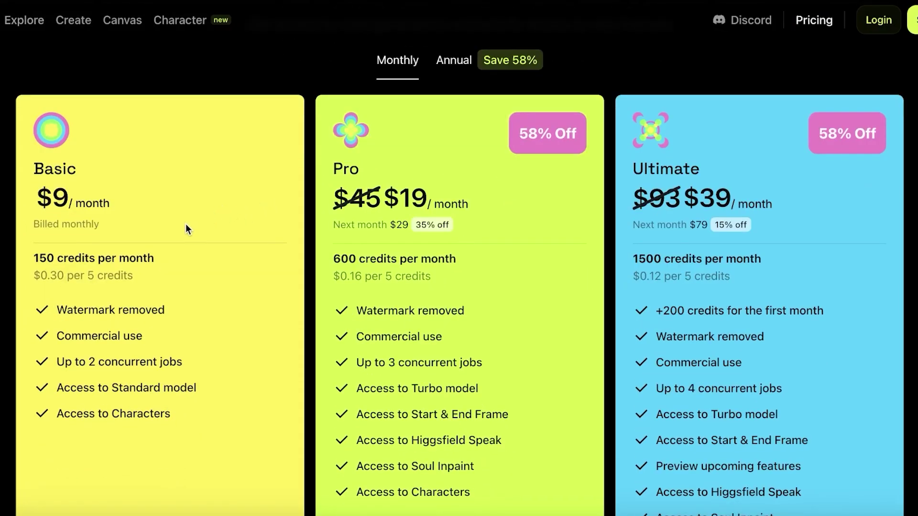
Scroll through the Basic $9, Pro $19 and Ultimate $39 plans, then back up to Visual Effects
scroll(185, 225, "down", 5)
scroll(180, 235, "up", 3)
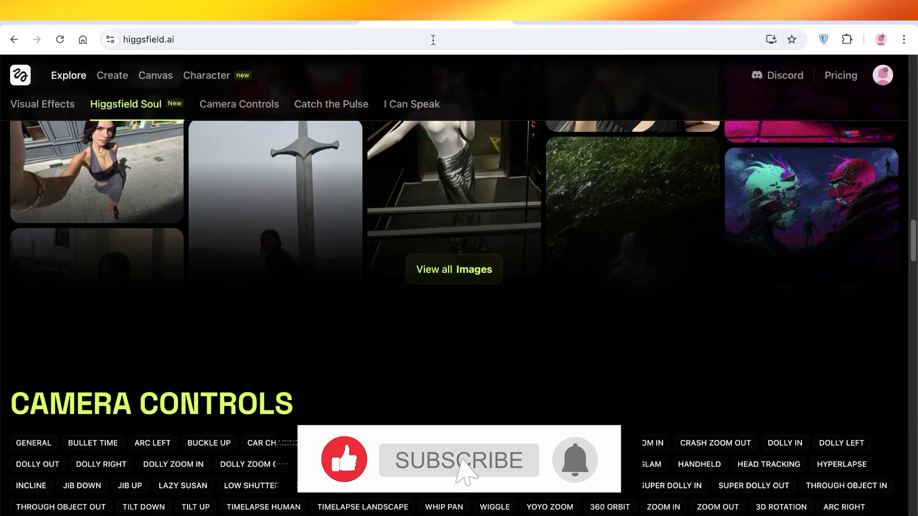
scroll(561, 201, "up", 15)
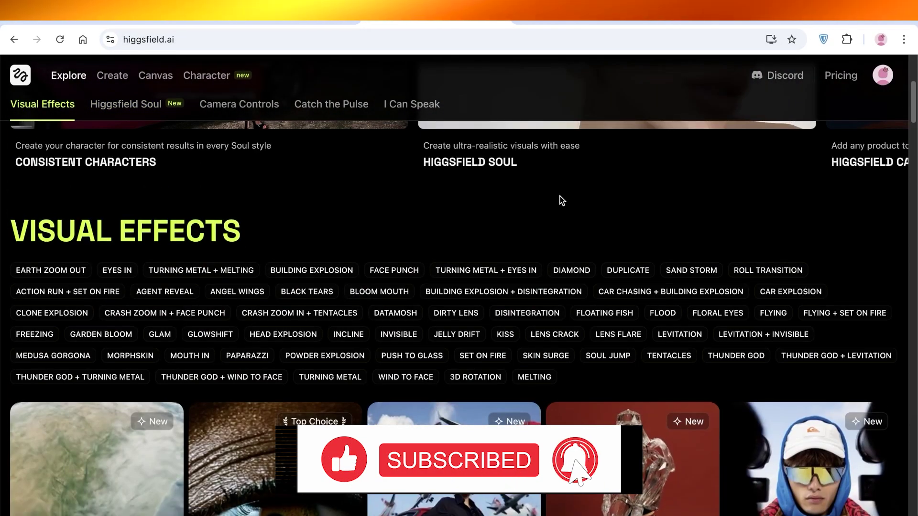